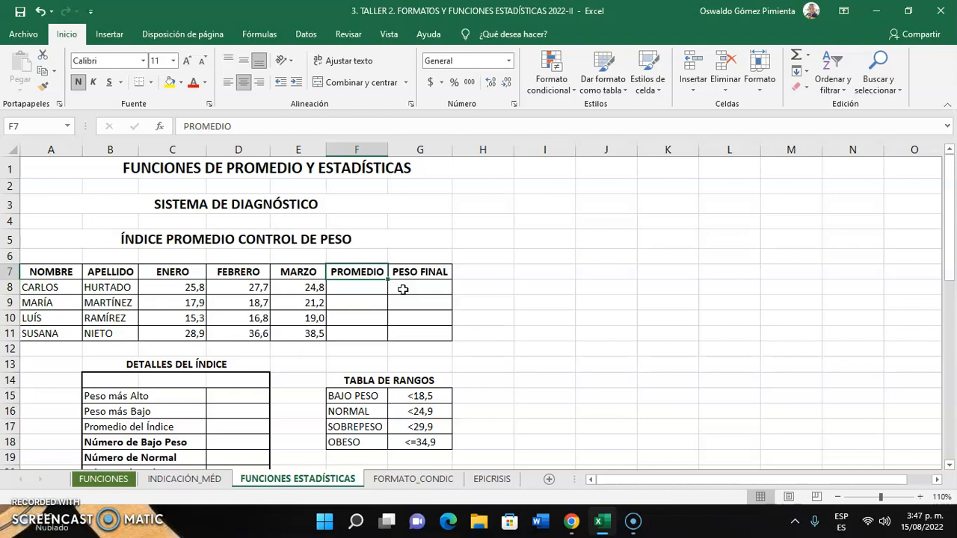
Step: Review the weight control table in A7:G11 and the empty result cells of the DETALLES DEL ÍNDICE table
{"action": "left_click", "coordinate": [409, 287]}
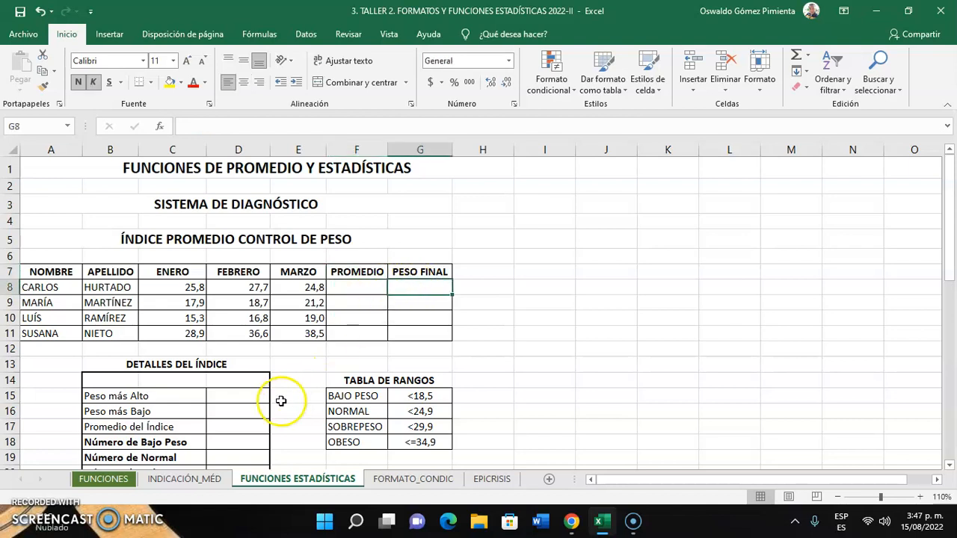
{"action": "scroll", "coordinate": [261, 356], "scroll_direction": "down", "scroll_amount": 2}
{"action": "left_click", "coordinate": [239, 292]}
{"action": "left_click", "coordinate": [239, 303]}
{"action": "left_click", "coordinate": [235, 320]}
{"action": "left_click", "coordinate": [232, 334]}
{"action": "left_click", "coordinate": [231, 345]}
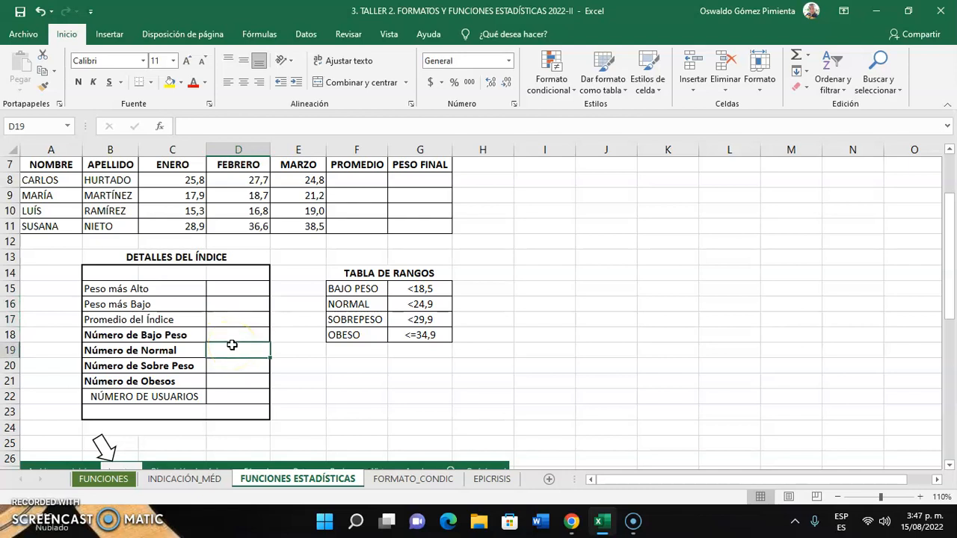
{"action": "scroll", "coordinate": [232, 344], "scroll_direction": "up", "scroll_amount": 2}
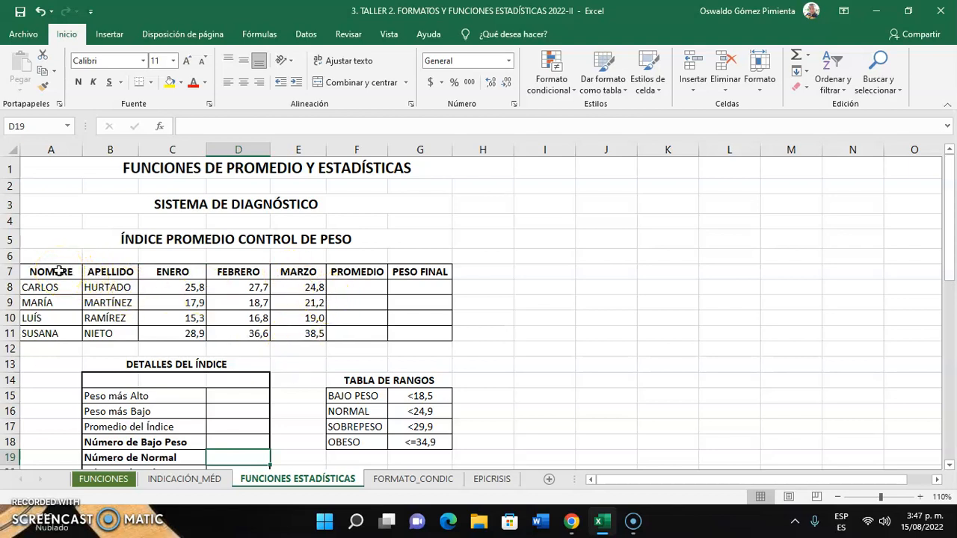
{"action": "left_click_drag", "start_coordinate": [51, 272], "coordinate": [418, 335]}
{"action": "left_click", "coordinate": [416, 362]}
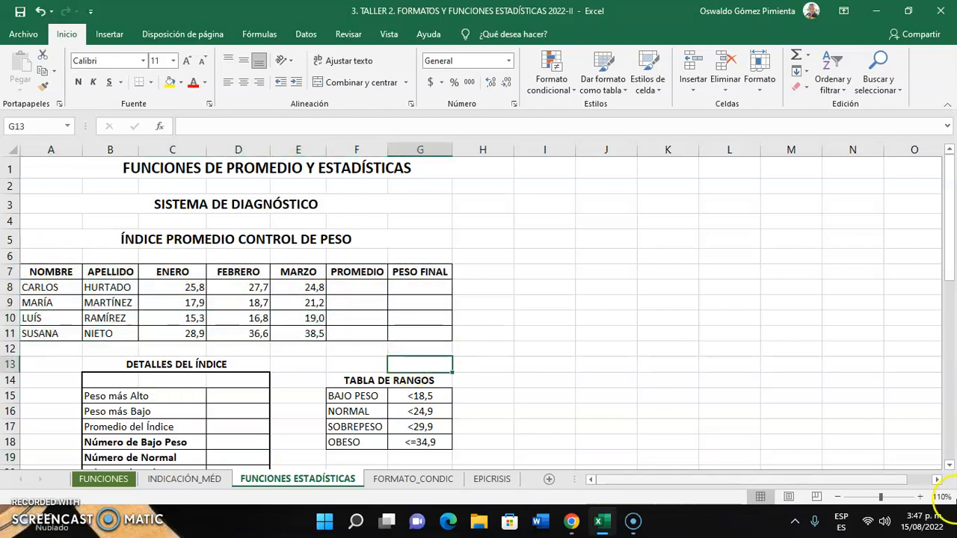
Step: Begin a PROMEDIO function in cell F8, the first row of the PROMEDIO column
{"action": "left_click", "coordinate": [920, 497]}
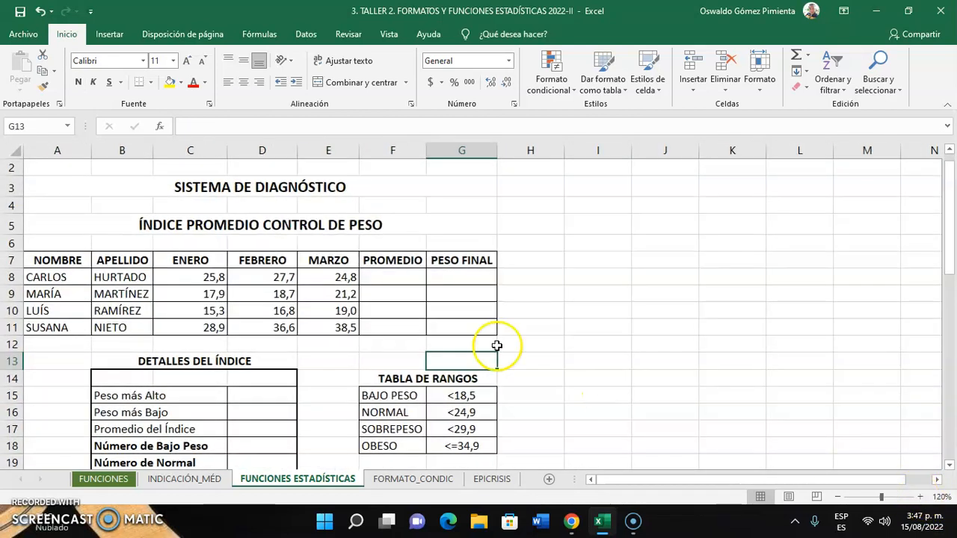
{"action": "left_click", "coordinate": [381, 275]}
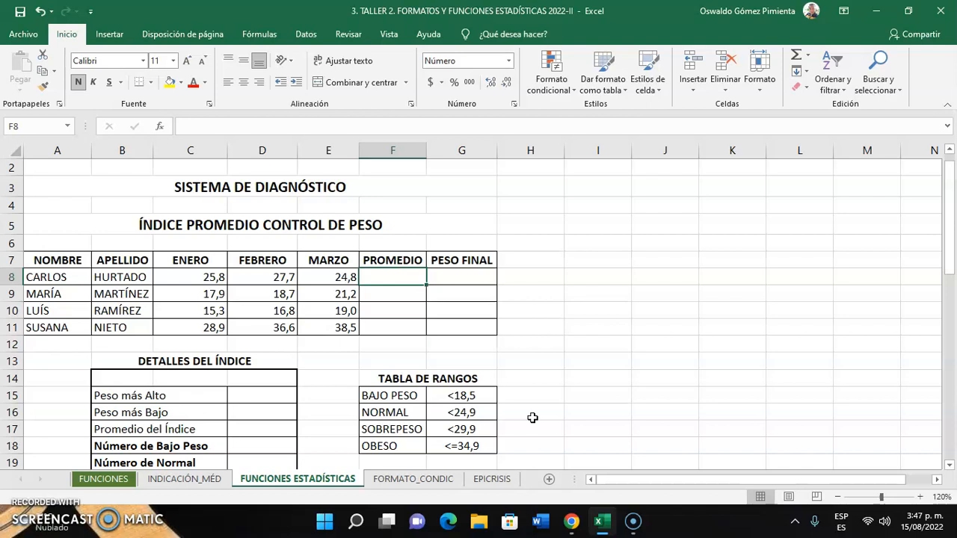
{"action": "type", "text": "="}
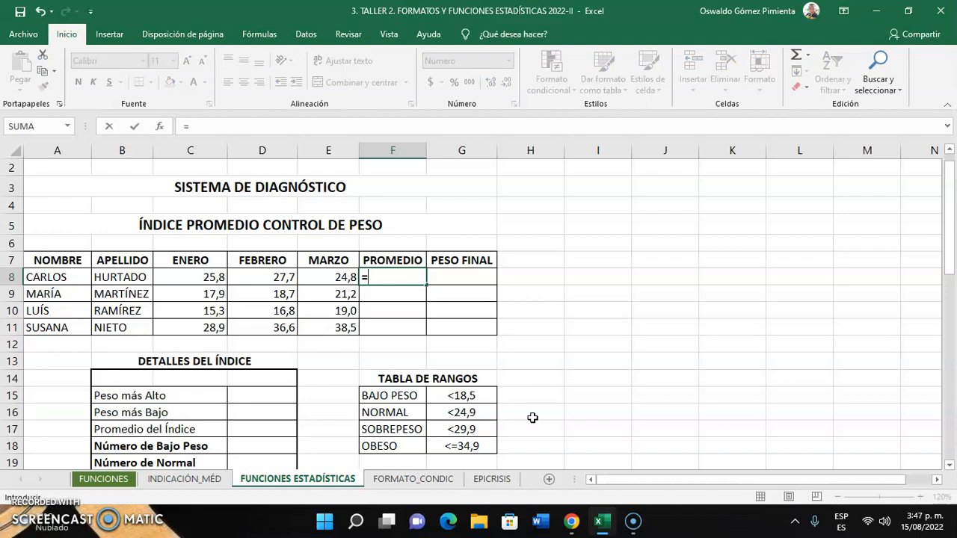
{"action": "key", "text": "Caps_Lock"}
{"action": "type", "text": "PR"}
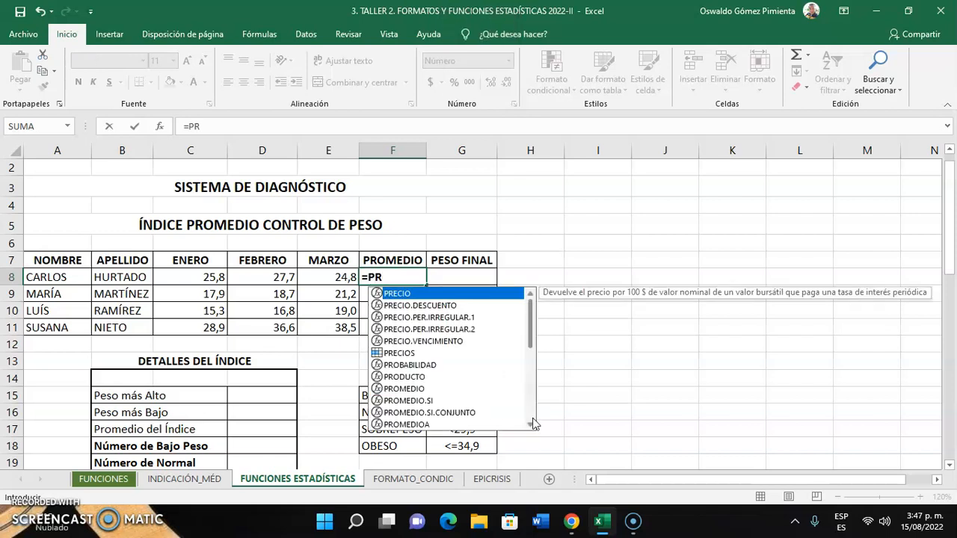
{"action": "type", "text": "OMEDIO"}
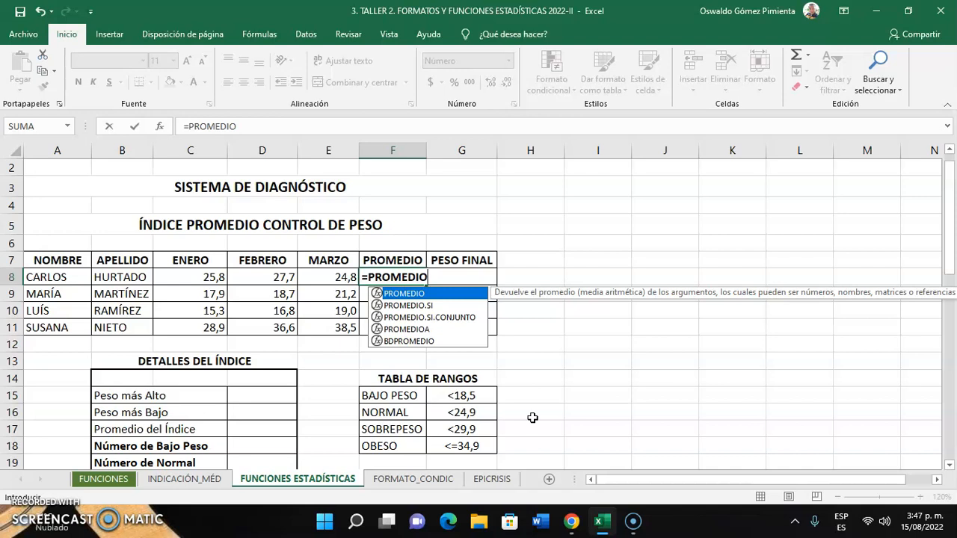
{"action": "type", "text": "("}
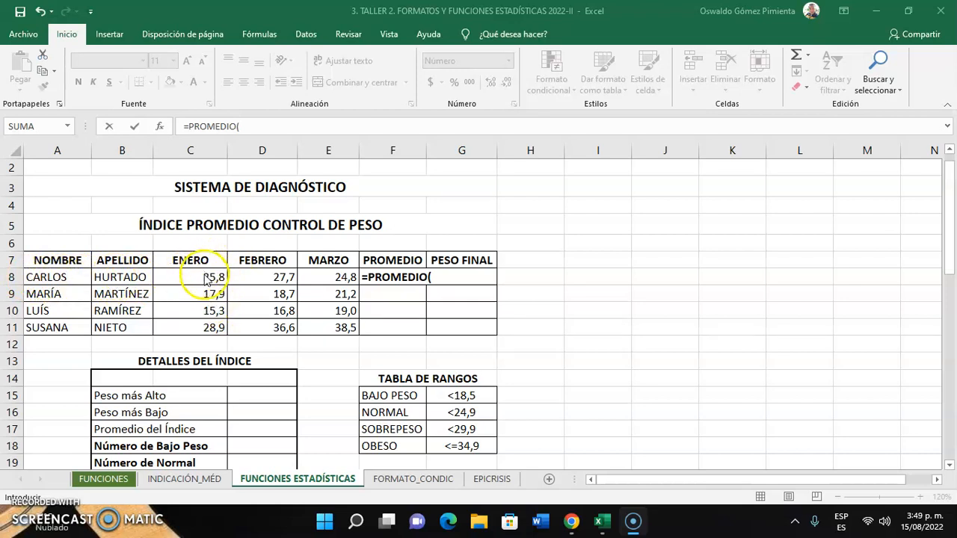
{"action": "left_click", "coordinate": [208, 278]}
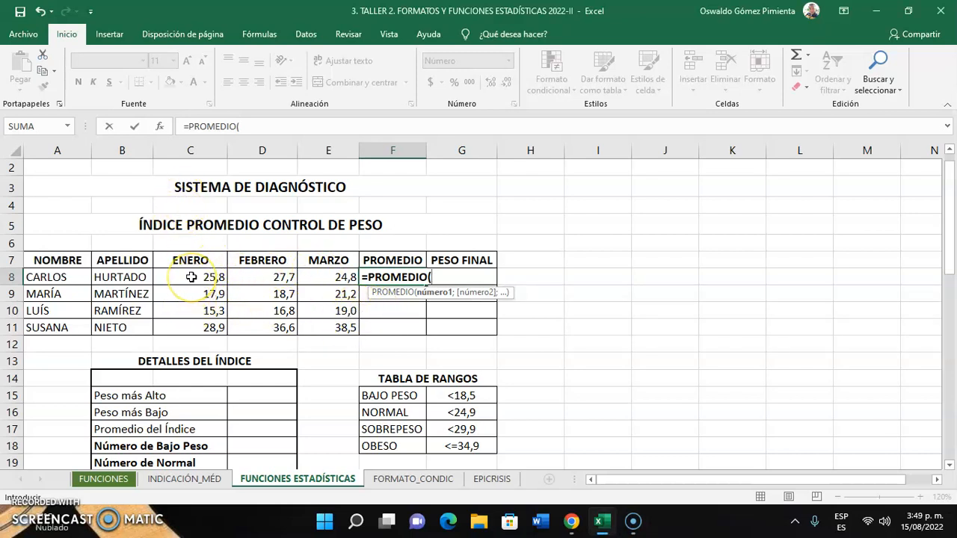
{"action": "left_click_drag", "start_coordinate": [190, 277], "coordinate": [321, 274]}
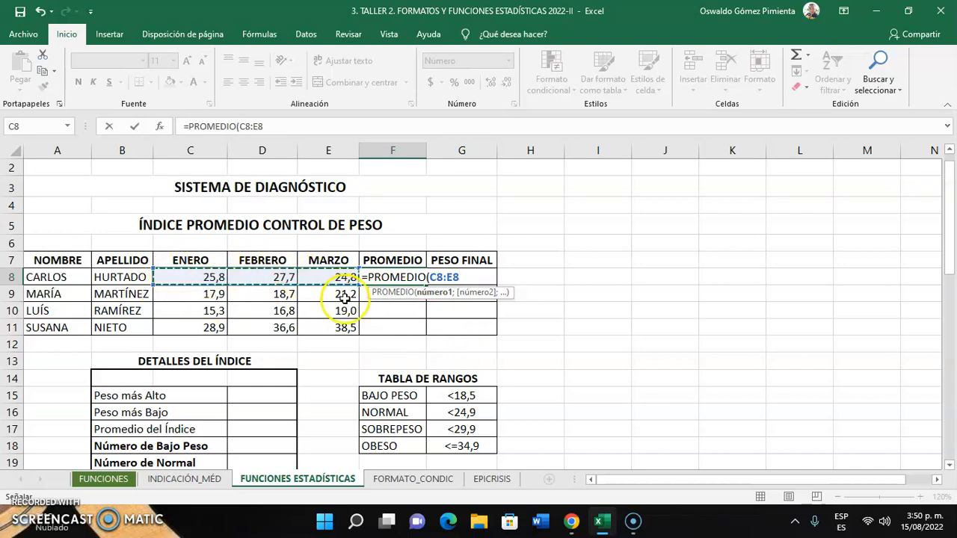
{"action": "key", "text": "BackSpace"}
{"action": "key", "text": "BackSpace"}
{"action": "key", "text": "BackSpace"}
{"action": "key", "text": "BackSpace"}
{"action": "key", "text": "BackSpace"}
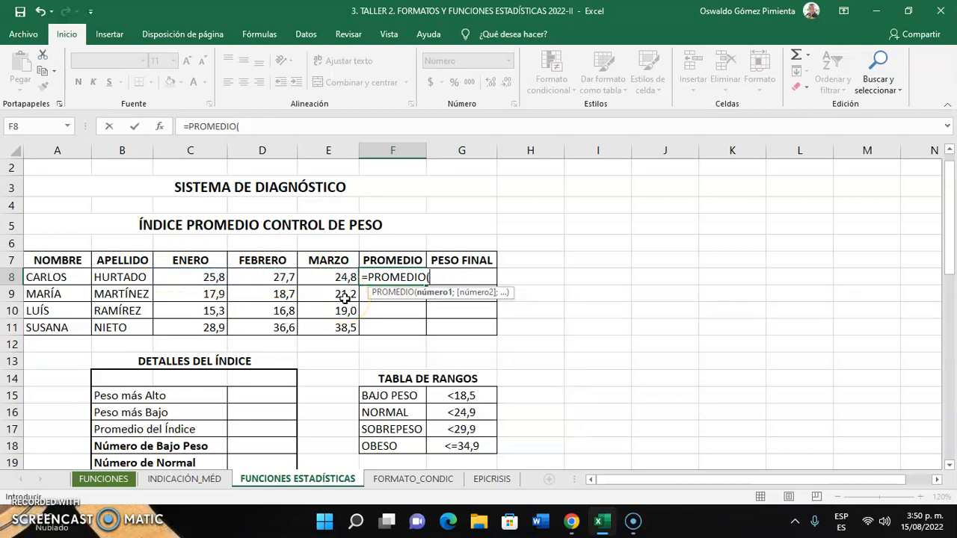
Step: Complete the average formula in F8 with the range C8:E8 and enter it as =PROMEDIO(C8:E8)
{"action": "type", "text": "C8"}
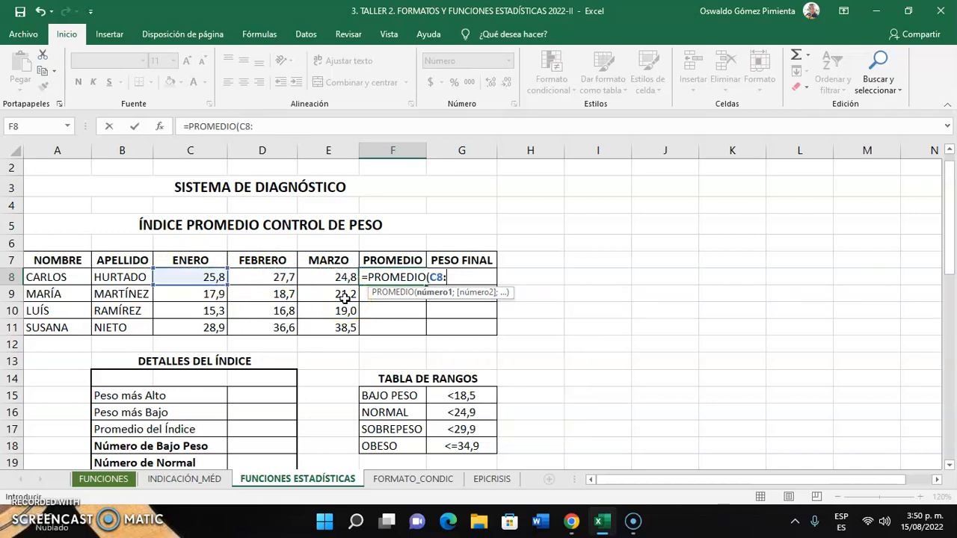
{"action": "type", "text": ":E8)"}
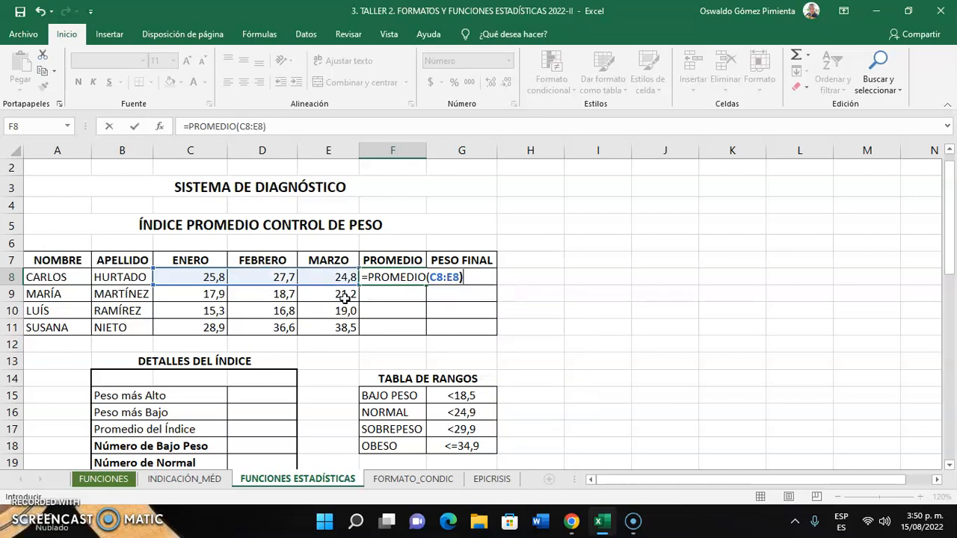
{"action": "key", "text": "Return"}
Step: Examine the average formula in F8 and the January to March values it refers to in C8:E8
{"action": "left_click", "coordinate": [391, 277]}
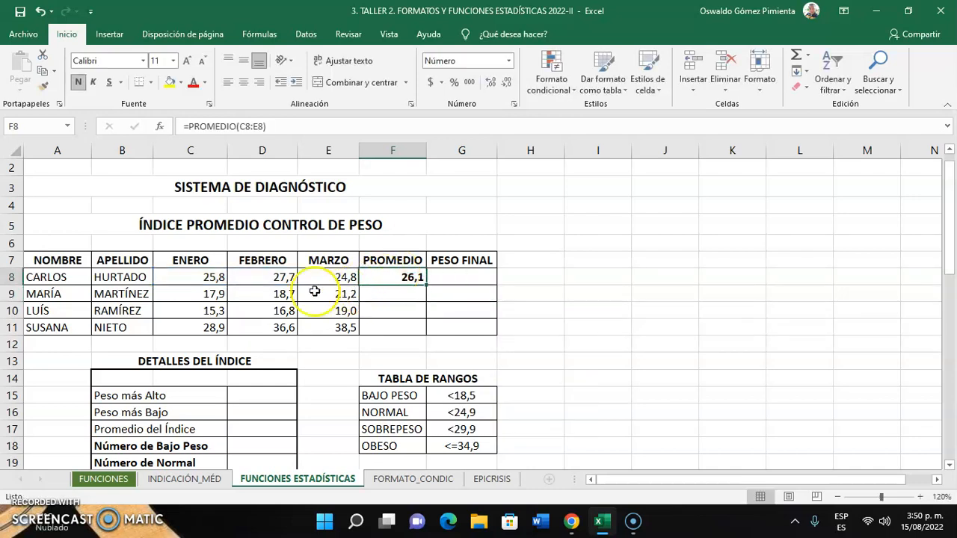
{"action": "left_click_drag", "start_coordinate": [197, 275], "coordinate": [321, 278]}
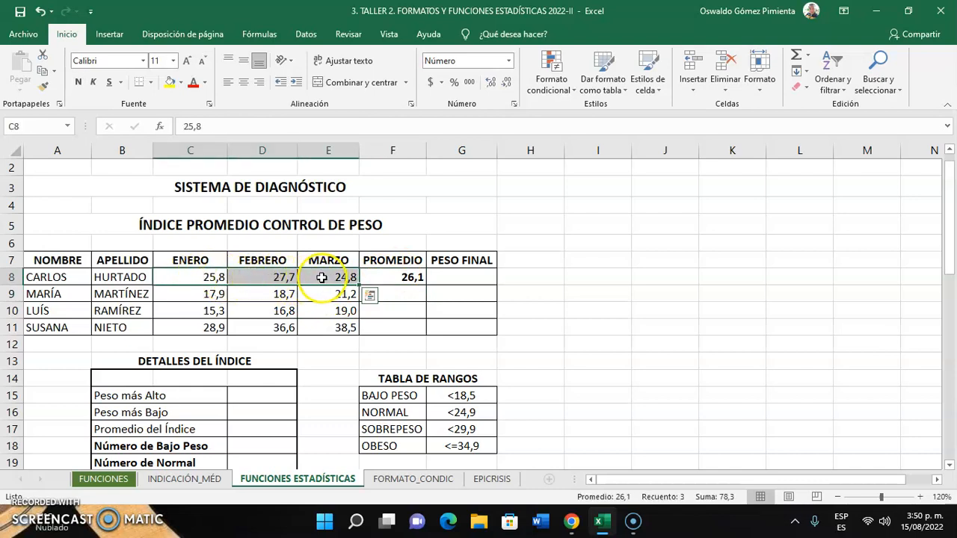
{"action": "left_click", "coordinate": [318, 277]}
{"action": "left_click", "coordinate": [396, 274]}
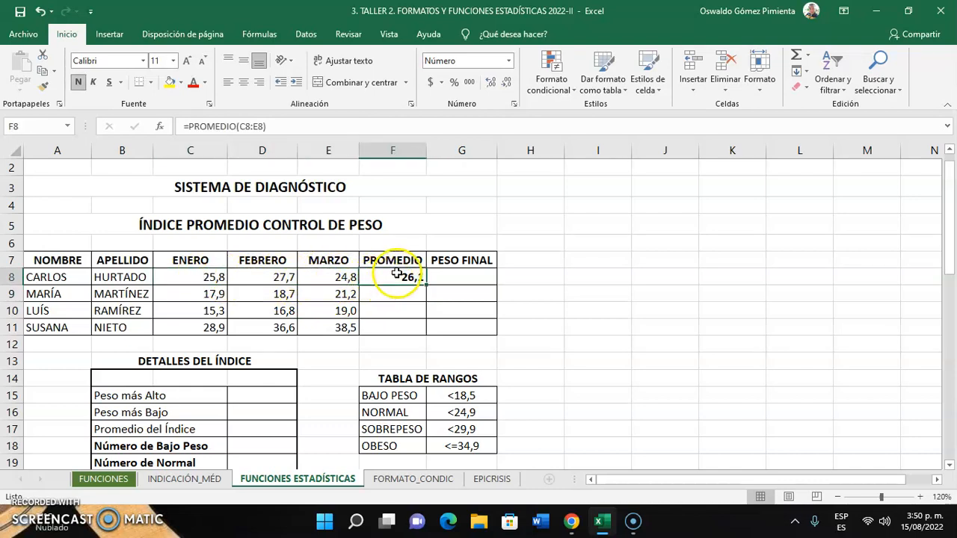
{"action": "double_click", "coordinate": [401, 278]}
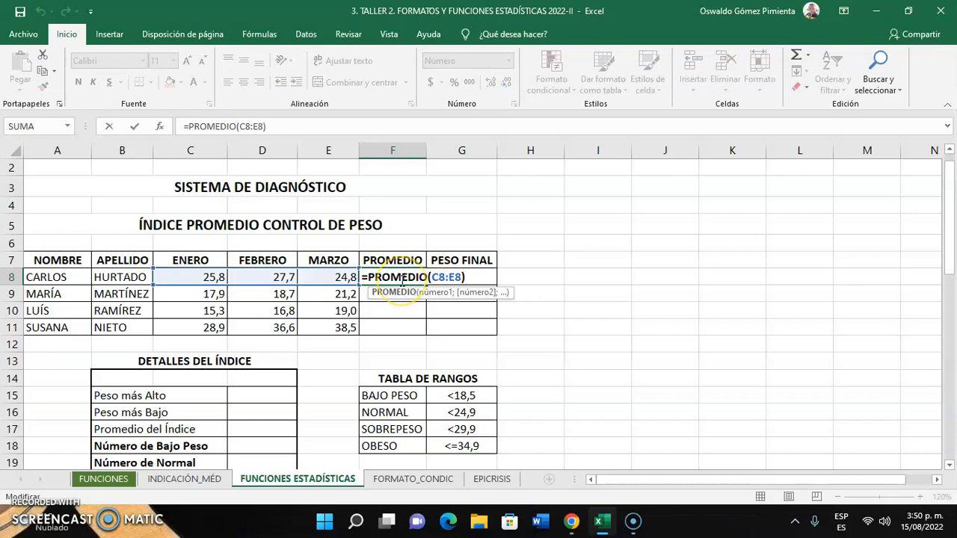
{"action": "key", "text": "Right"}
{"action": "key", "text": "Right"}
{"action": "key", "text": "Right"}
{"action": "key", "text": "Right"}
{"action": "key", "text": "Right"}
{"action": "key", "text": "Right"}
{"action": "key", "text": "Right"}
{"action": "key", "text": "Right"}
{"action": "key", "text": "Right"}
{"action": "key", "text": "Right"}
{"action": "key", "text": "Right"}
{"action": "key", "text": "Return"}
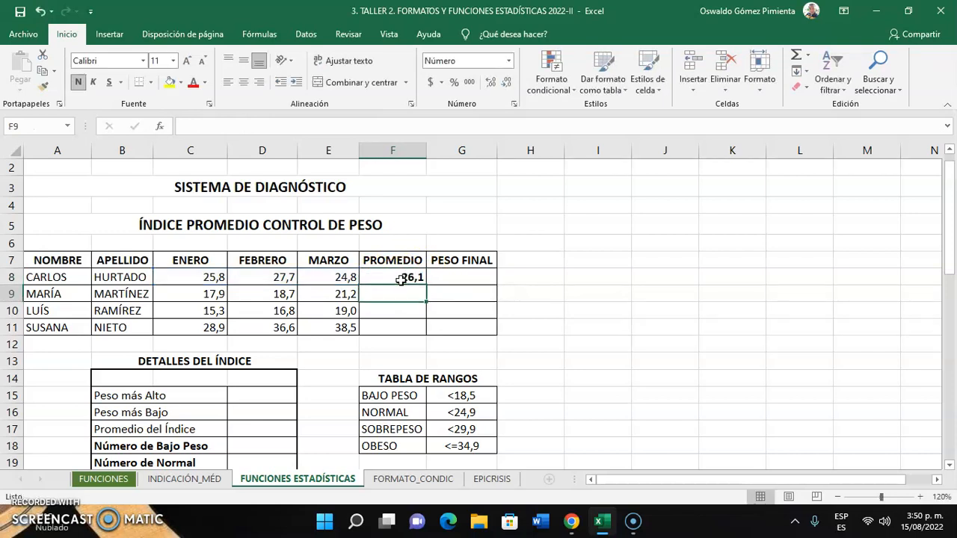
Step: Fill the average formula from F8 down through F11 for the remaining people
{"action": "left_click", "coordinate": [402, 278]}
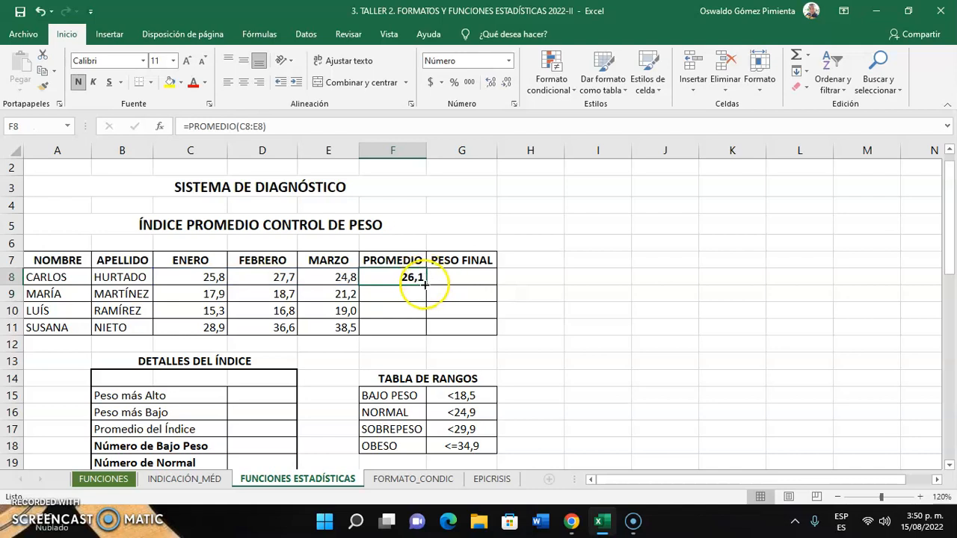
{"action": "left_click_drag", "start_coordinate": [424, 284], "coordinate": [410, 325]}
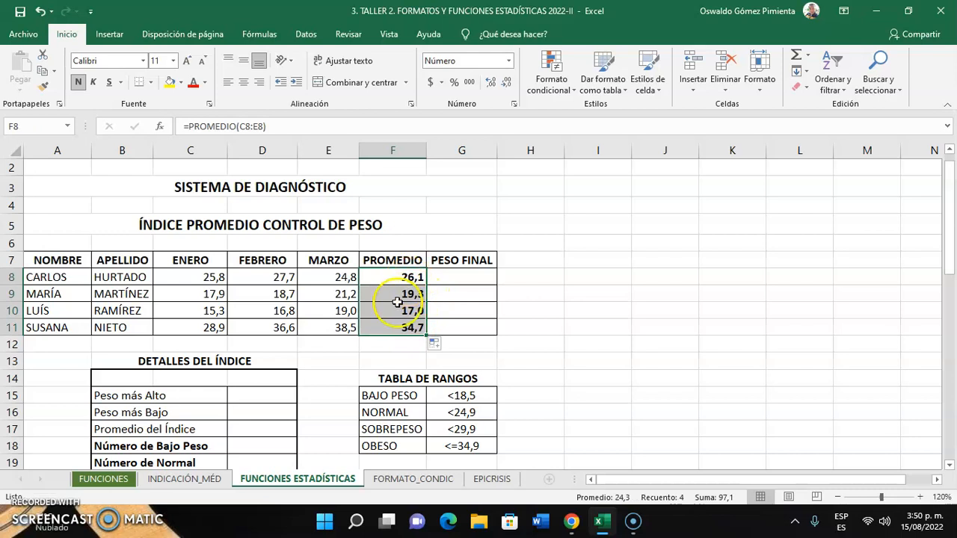
{"action": "left_click", "coordinate": [399, 323]}
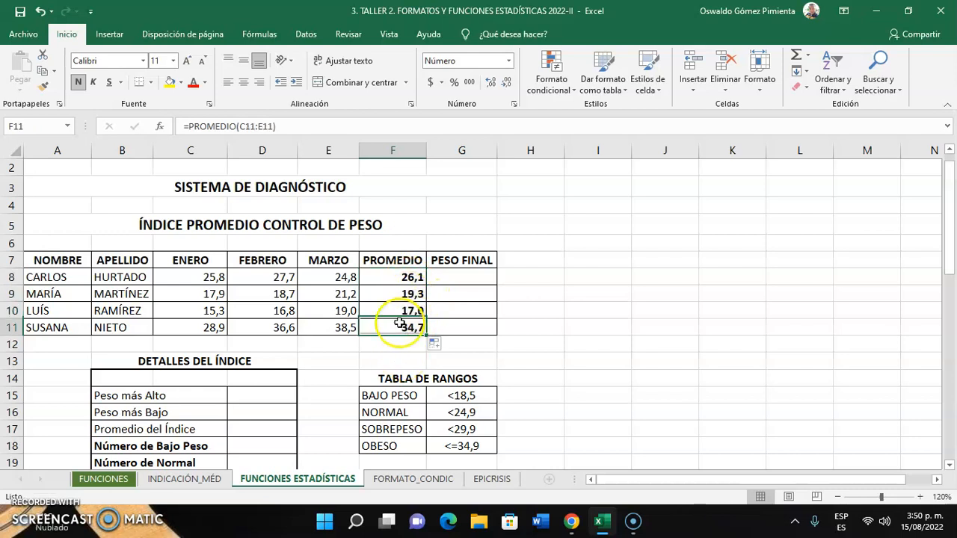
Step: Begin a SI formula in PESO FINAL cell G8 that returns "BAJO PESO" when F8<18,5
{"action": "left_click", "coordinate": [458, 277]}
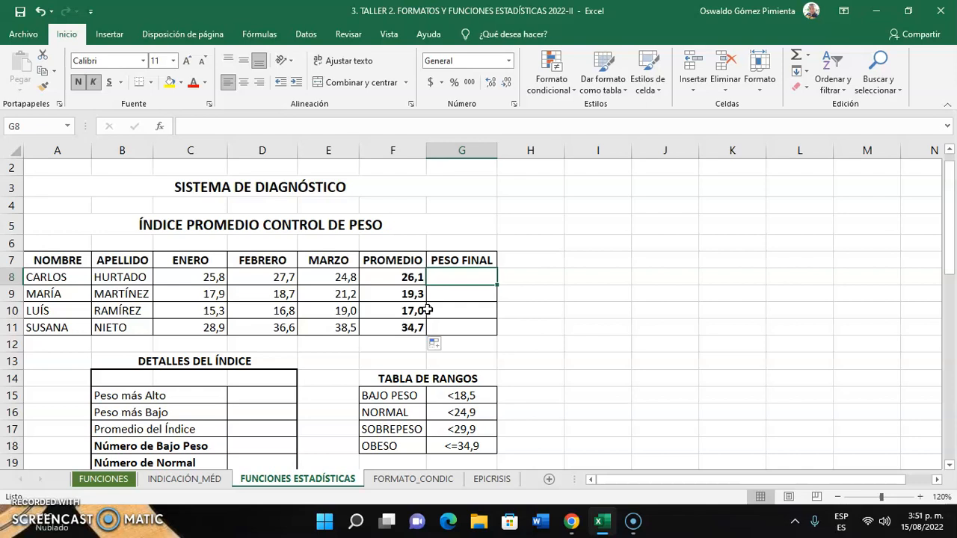
{"action": "type", "text": "="}
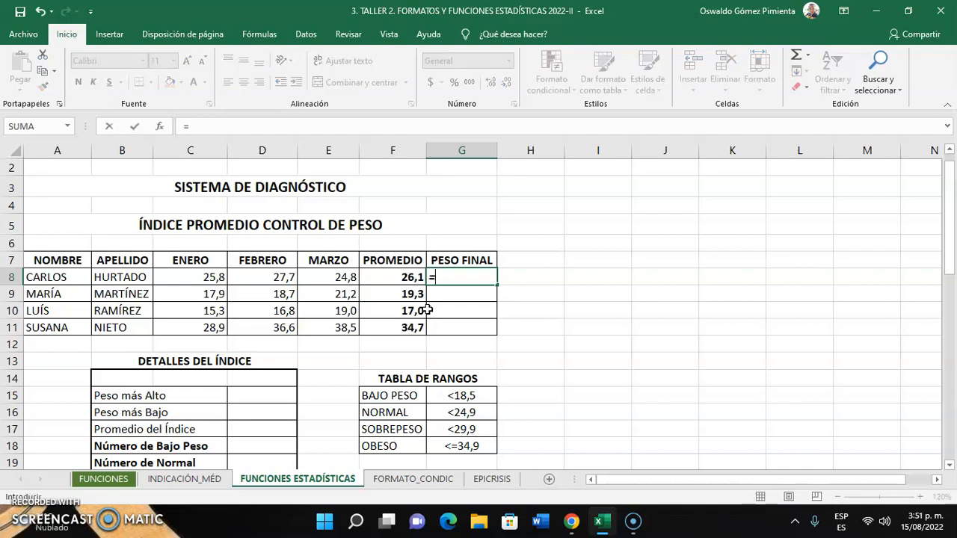
{"action": "type", "text": "SI"}
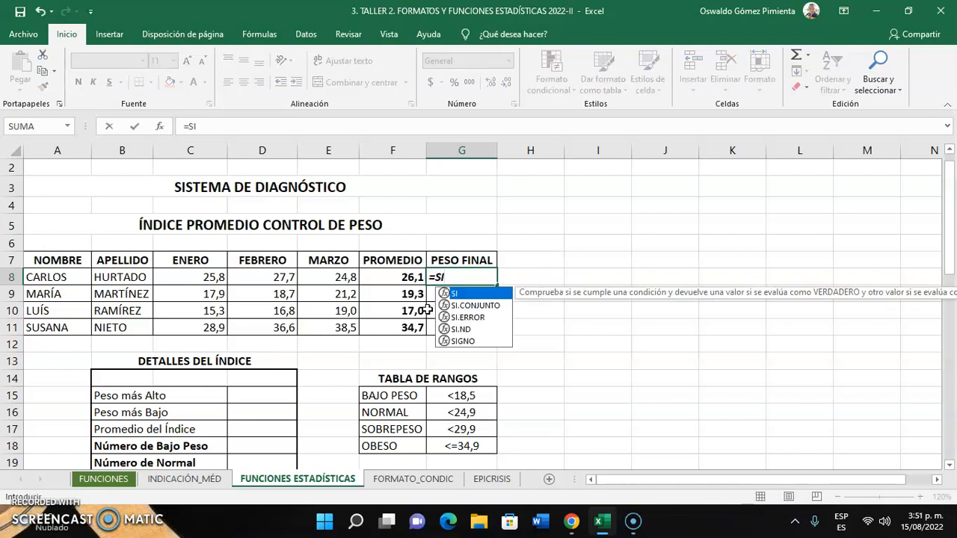
{"action": "type", "text": "("}
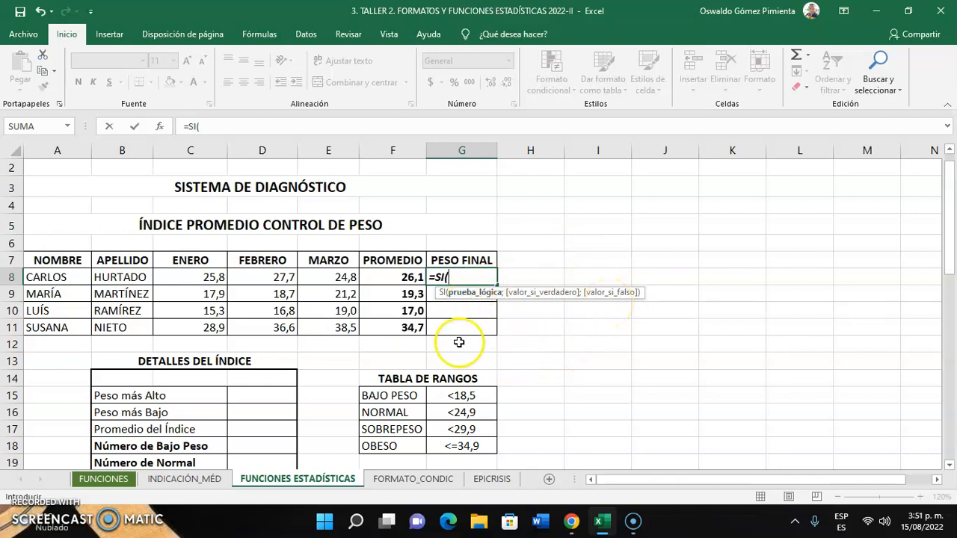
{"action": "left_click", "coordinate": [389, 277]}
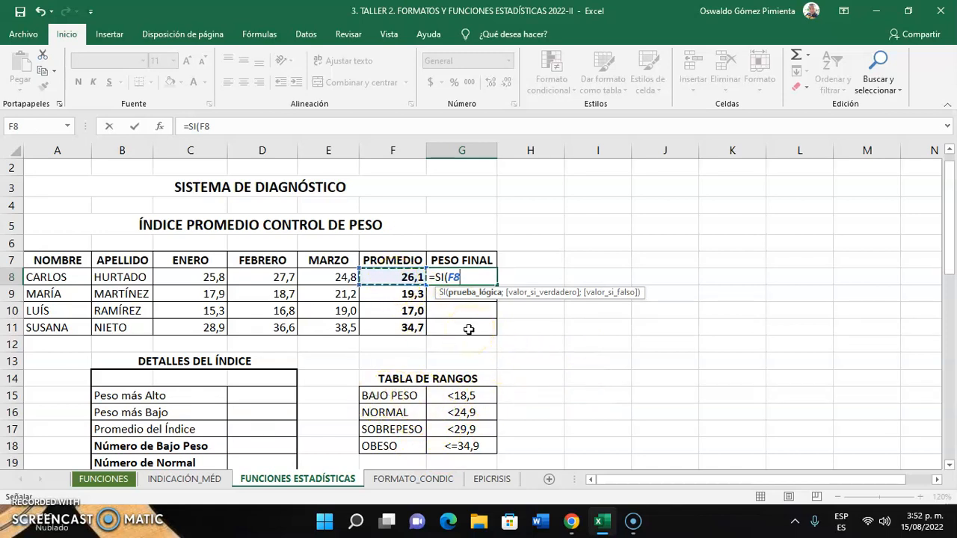
{"action": "type", "text": "<18,5"}
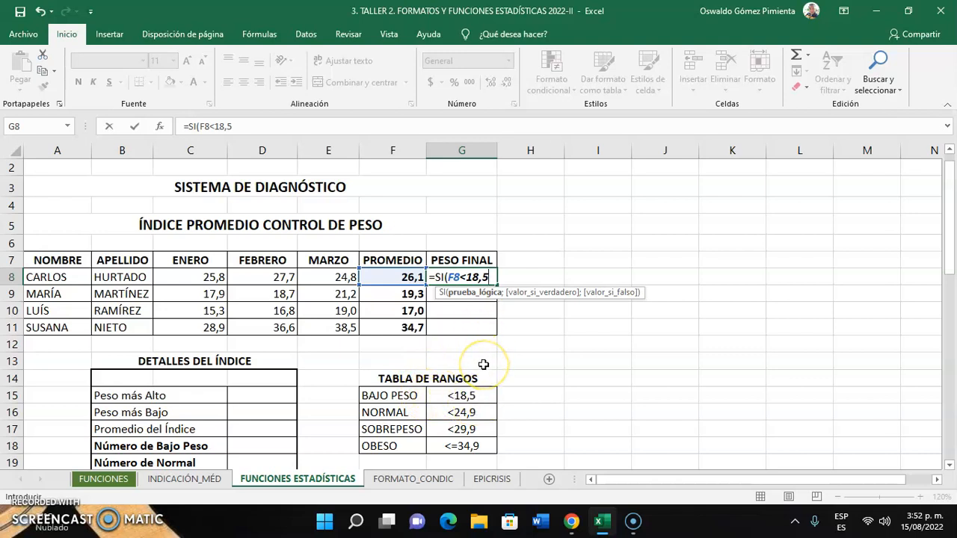
{"action": "type", "text": ";"}
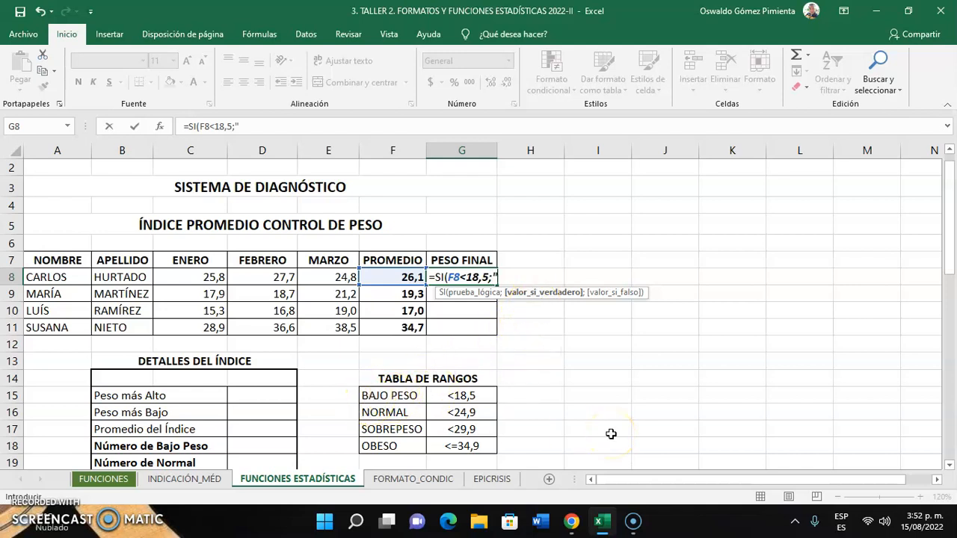
{"action": "type", "text": "BAJO PESO"}
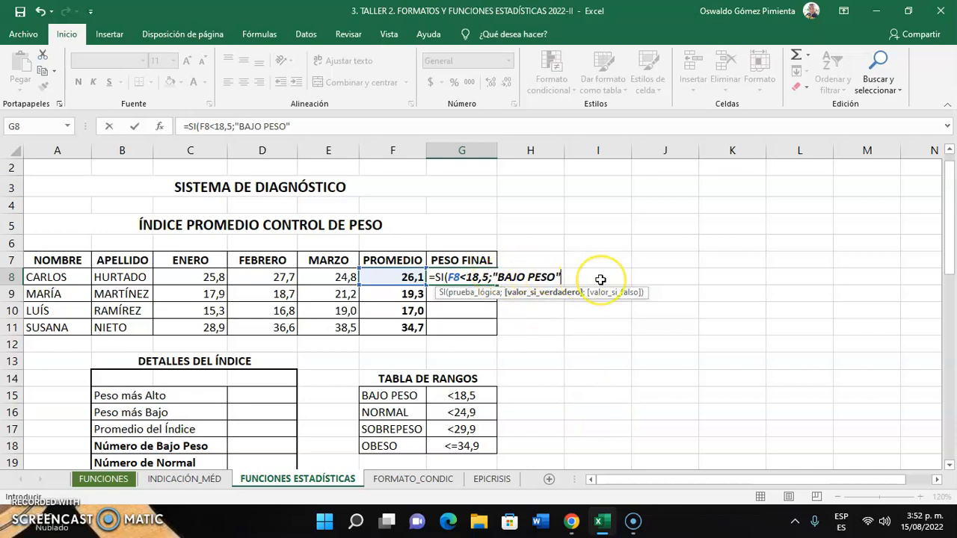
Step: Nest a second SI in the G8 formula as the false value, returning "NORMAL" when F8<24,9
{"action": "type", "text": ";"}
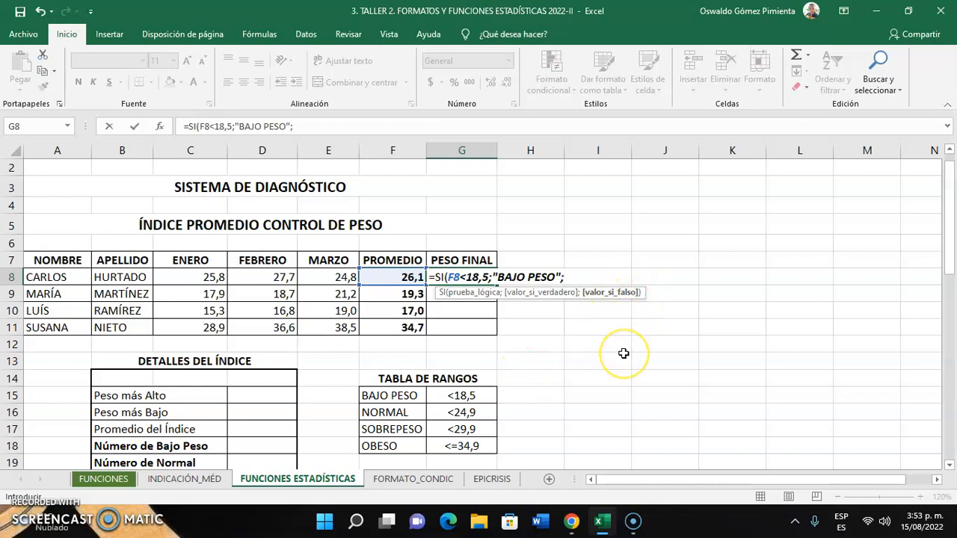
{"action": "type", "text": "S"}
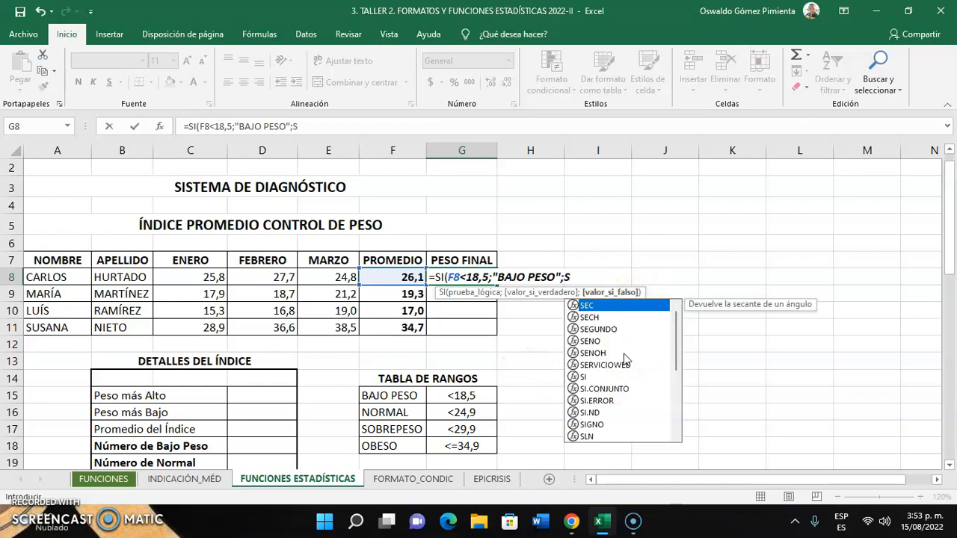
{"action": "type", "text": "I("}
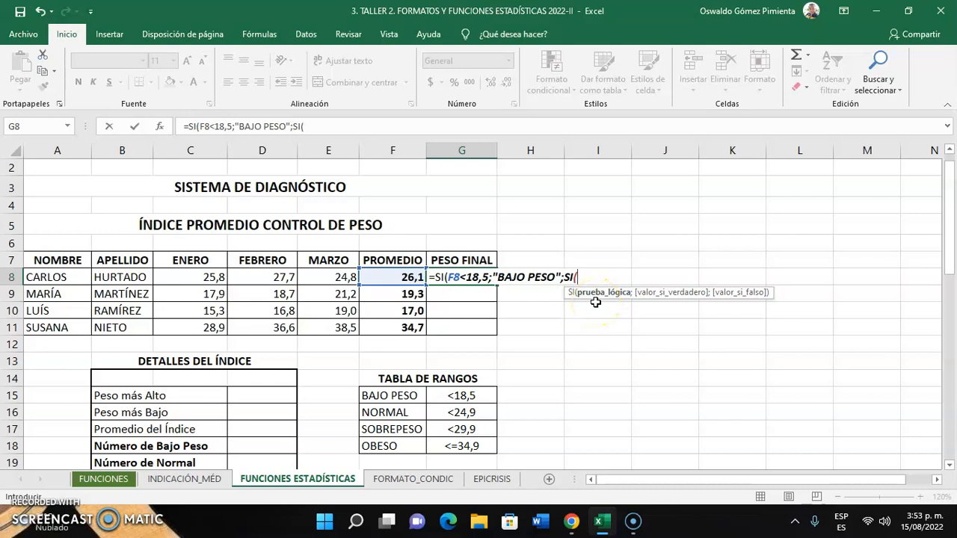
{"action": "left_click", "coordinate": [403, 276]}
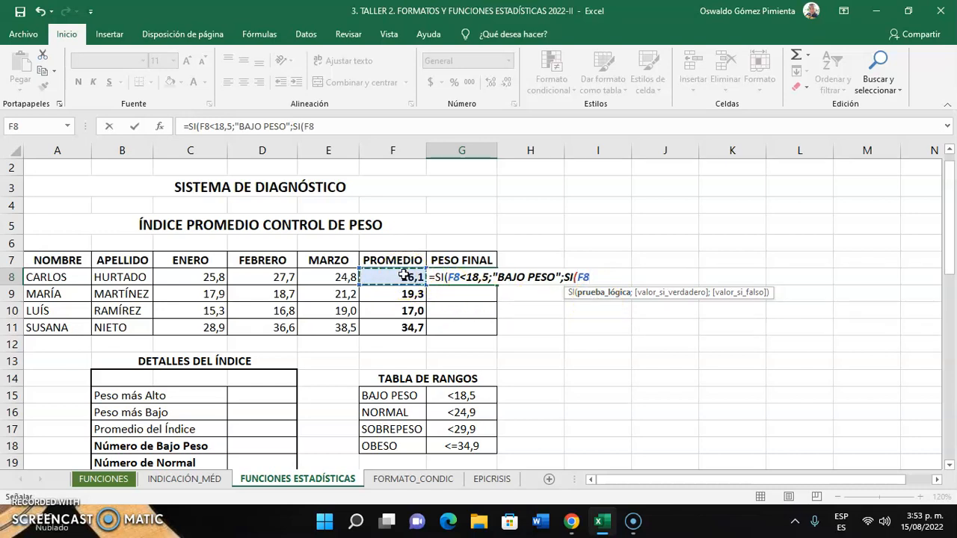
{"action": "type", "text": "<"}
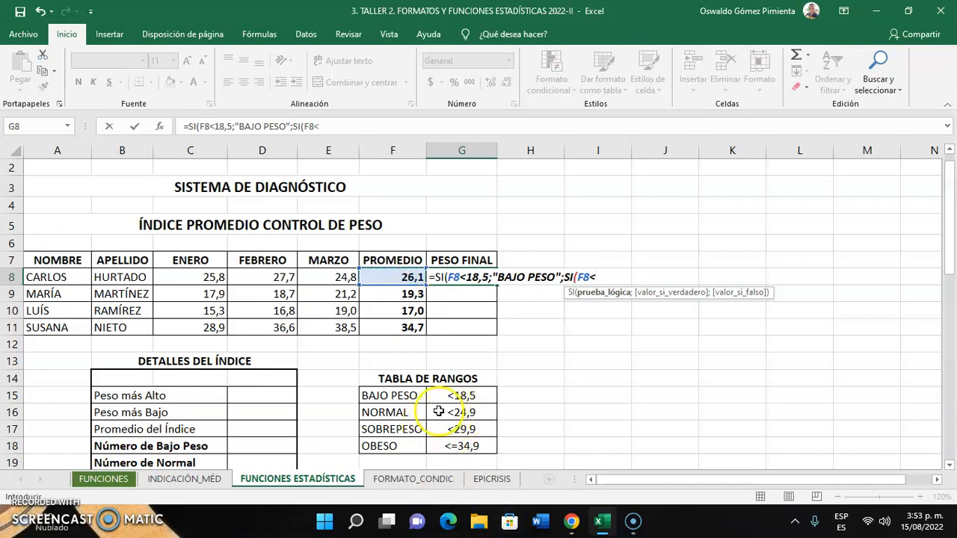
{"action": "type", "text": "24,9;"}
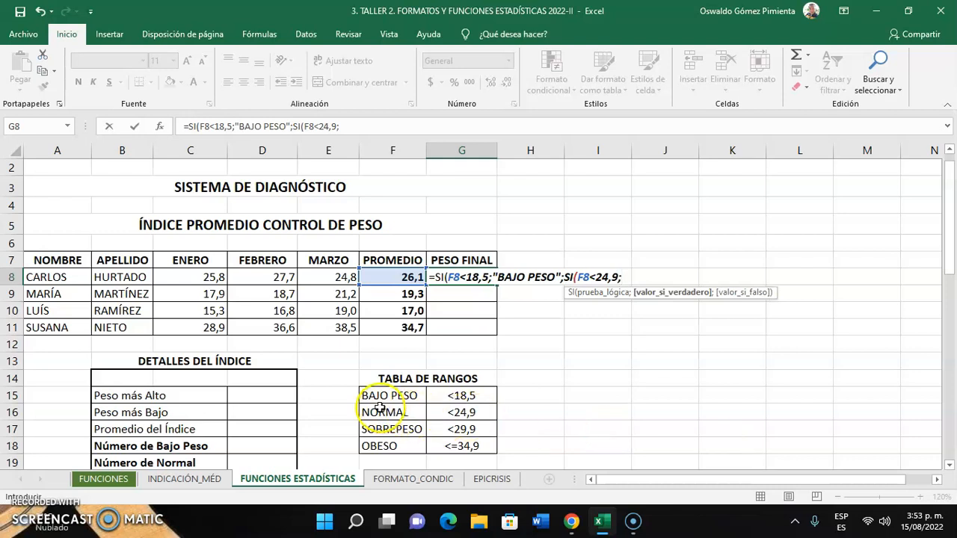
{"action": "type", "text": "\"N"}
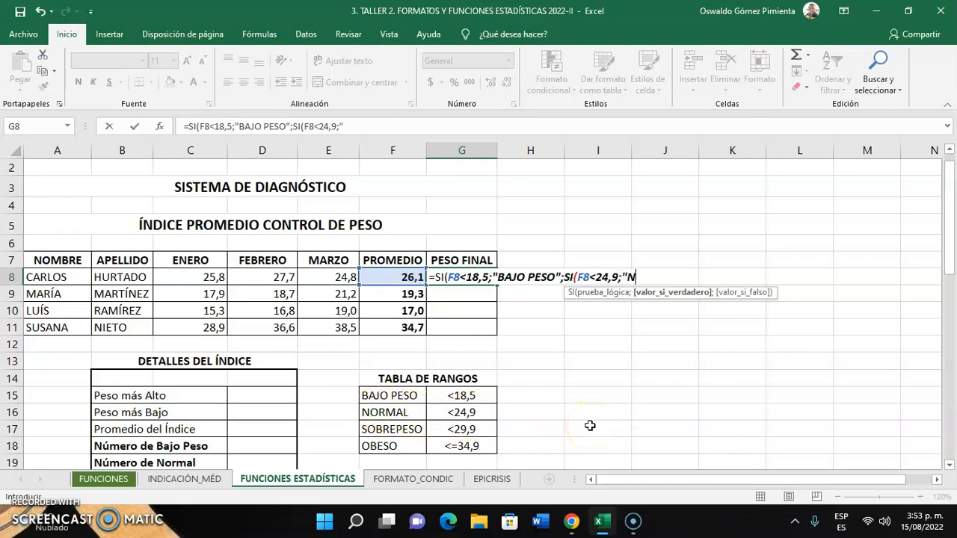
{"action": "type", "text": "ORMAL\""}
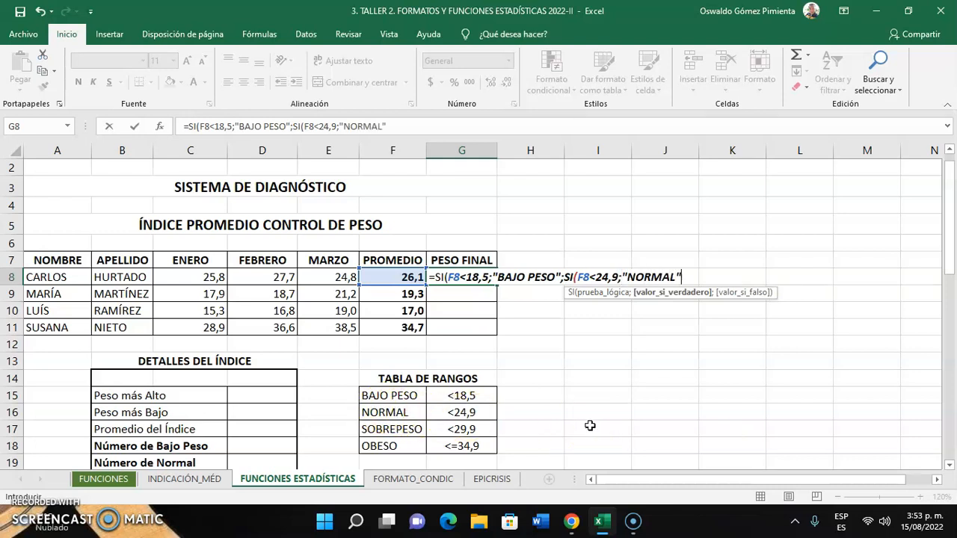
Step: Nest a third SI in the G8 formula that returns "SOBREPESO" when F8<29,9
{"action": "type", "text": ";"}
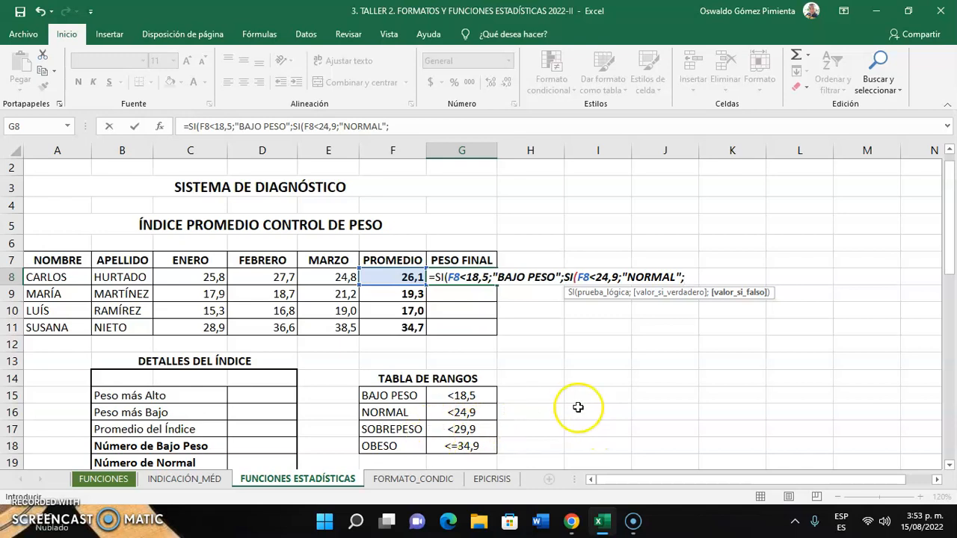
{"action": "type", "text": "SI"}
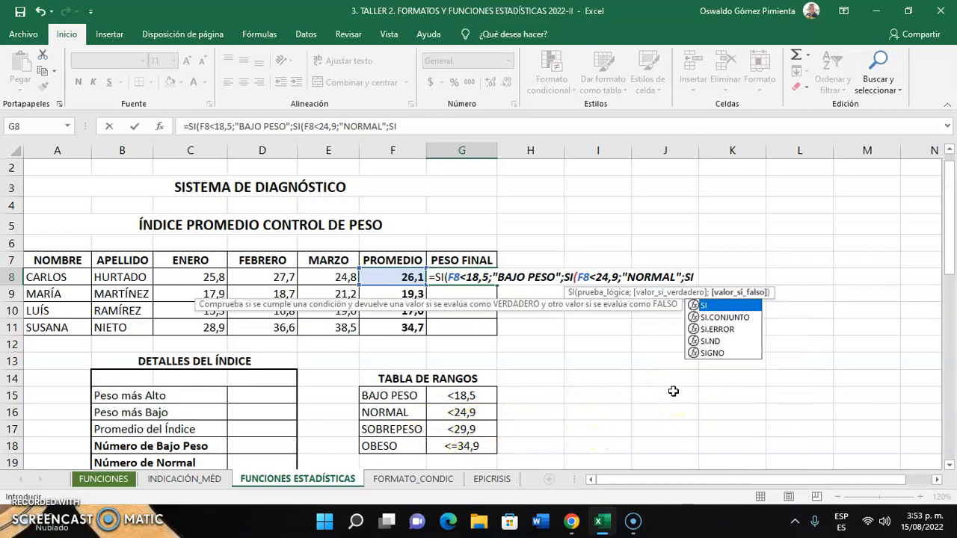
{"action": "type", "text": "("}
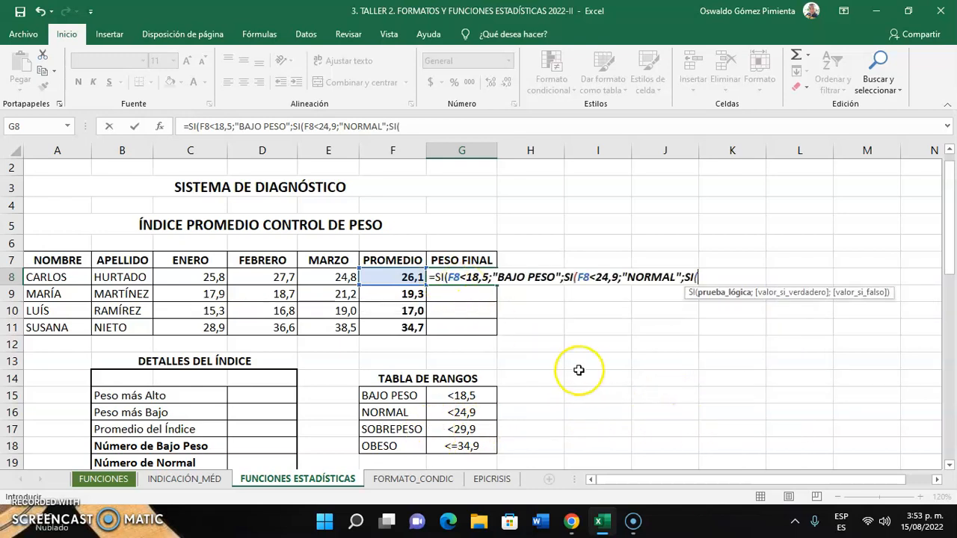
{"action": "type", "text": "F8"}
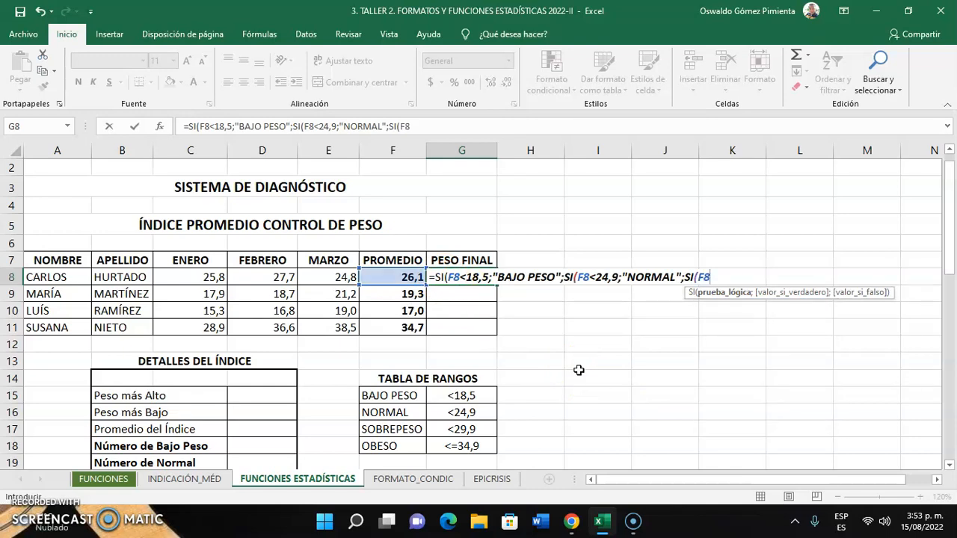
{"action": "type", "text": "<29,9;"}
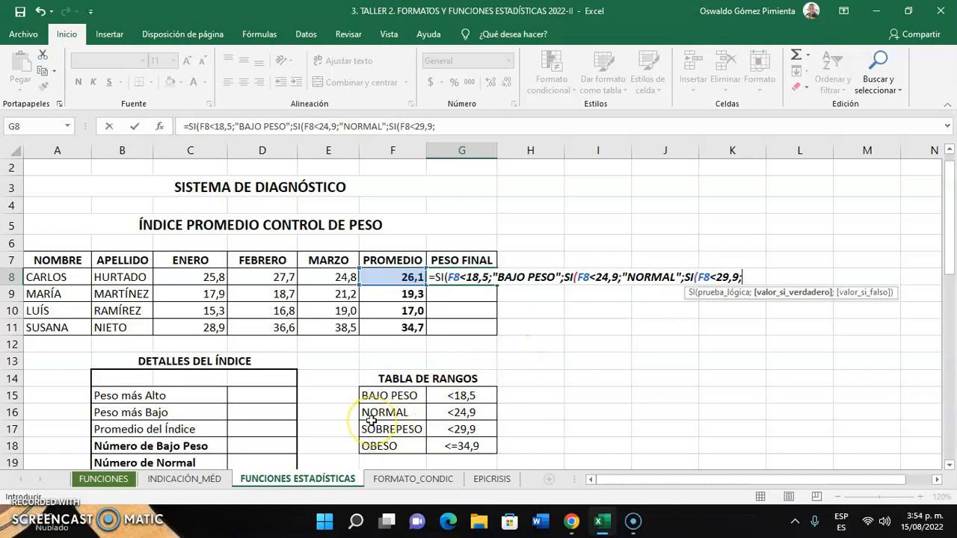
{"action": "type", "text": "\"SOBR"}
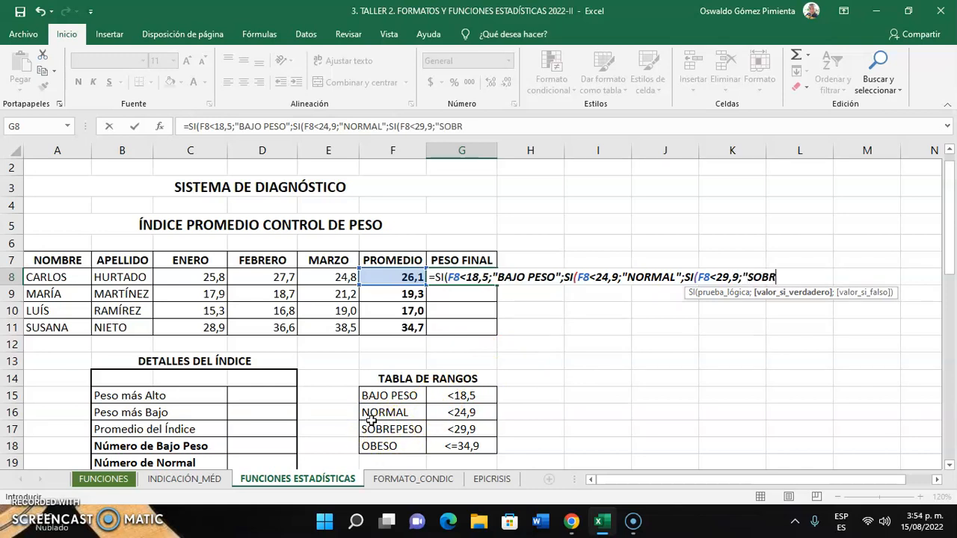
{"action": "type", "text": "EPESO\""}
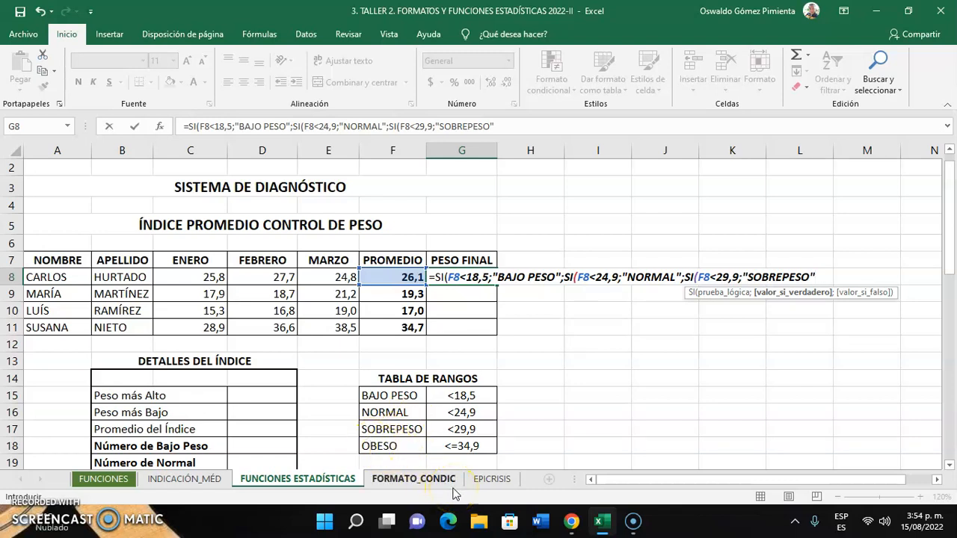
Step: Nest a fourth SI in the G8 formula that returns "OBESO" when F8<=34,9
{"action": "type", "text": ";"}
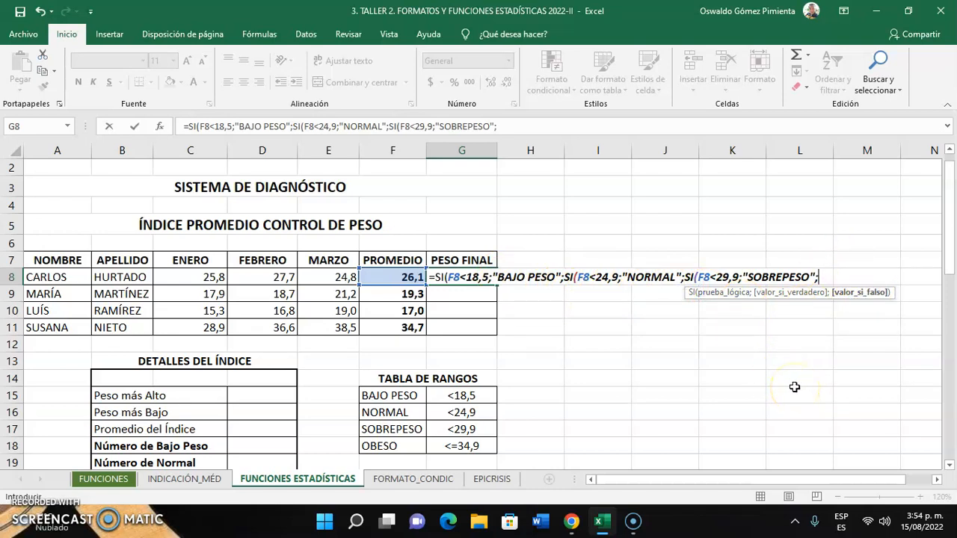
{"action": "type", "text": "SI("}
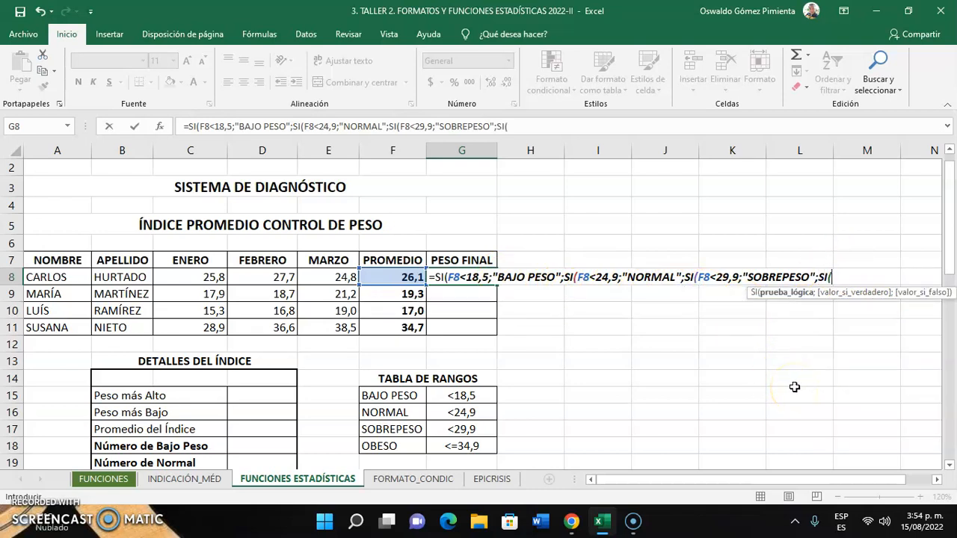
{"action": "type", "text": "F8"}
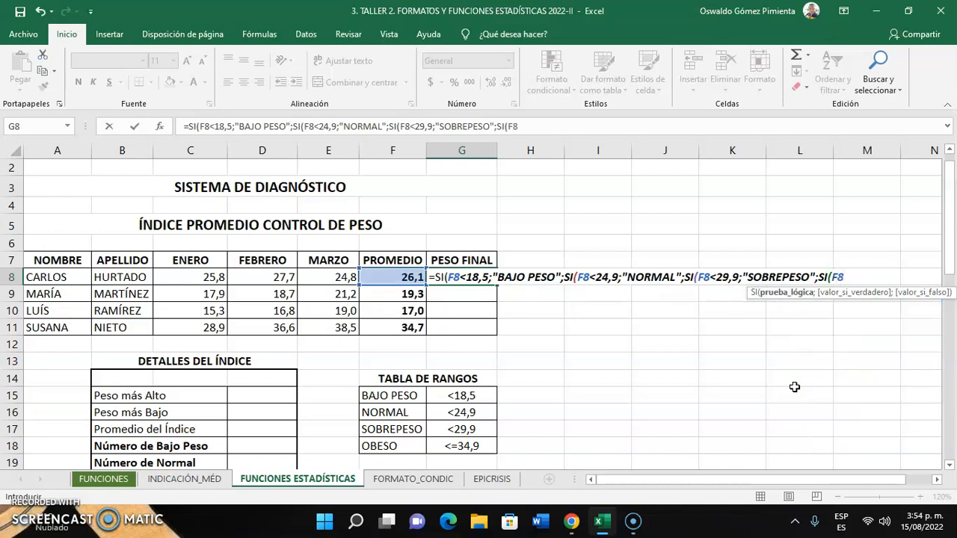
{"action": "left_click", "coordinate": [788, 388]}
{"action": "type", "text": "=34,9;"}
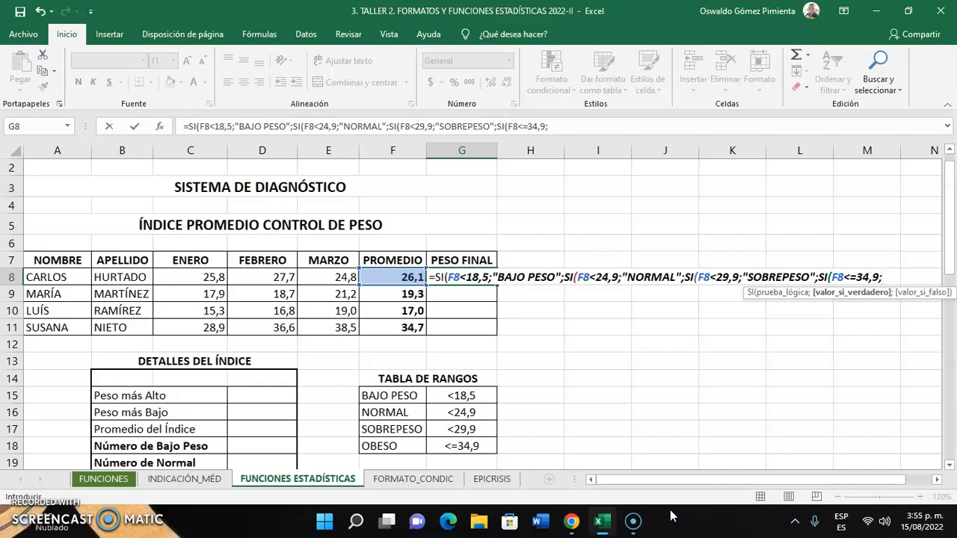
{"action": "type", "text": "\"OBESO\""}
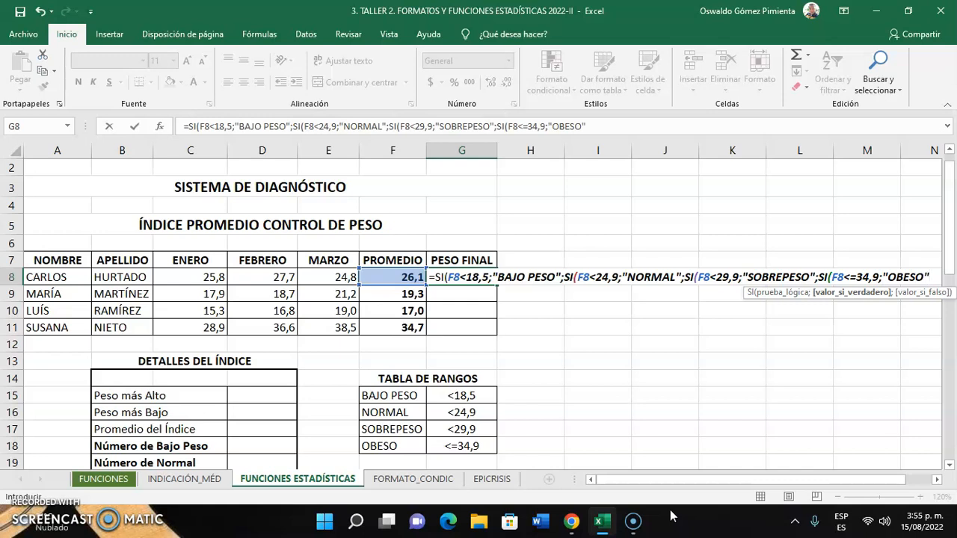
Step: Add "ERROR" as the final false value, close all four SI functions, and enter the formula in G8
{"action": "left_click", "coordinate": [937, 479]}
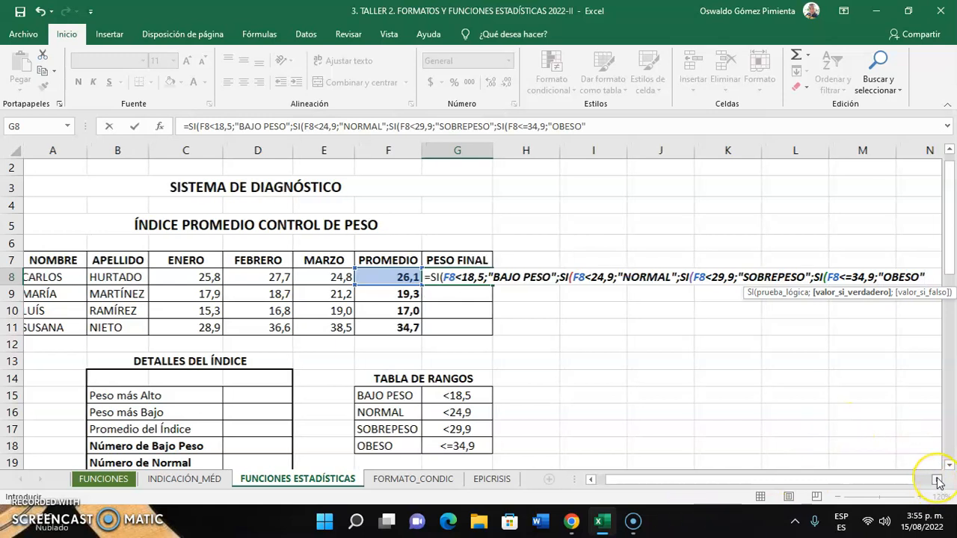
{"action": "left_click", "coordinate": [937, 480]}
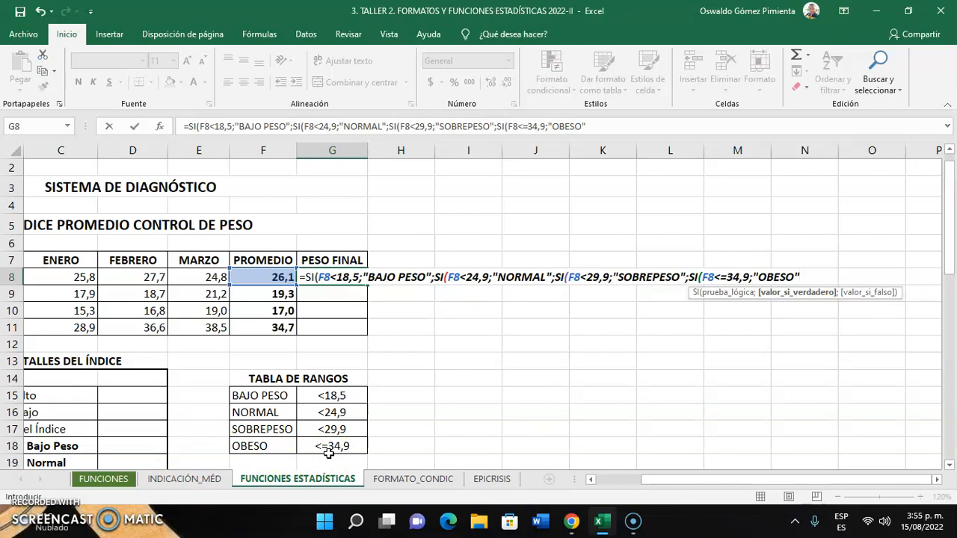
{"action": "type", "text": ";\"ERROR"}
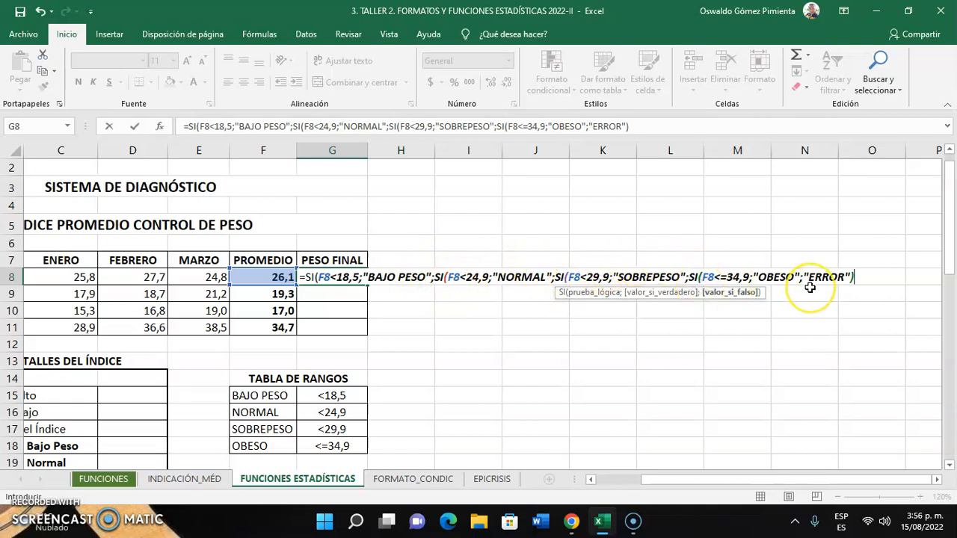
{"action": "type", "text": "))"}
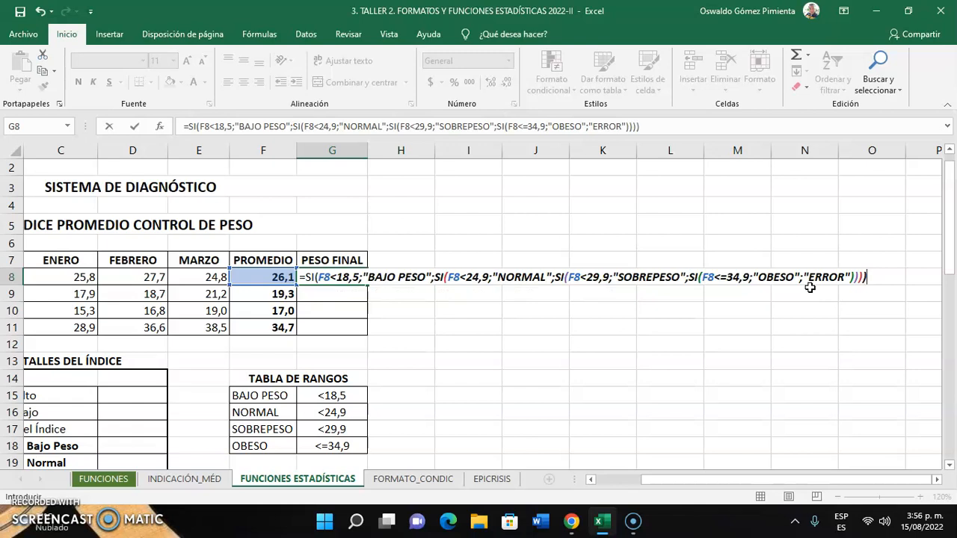
{"action": "key", "text": "Return"}
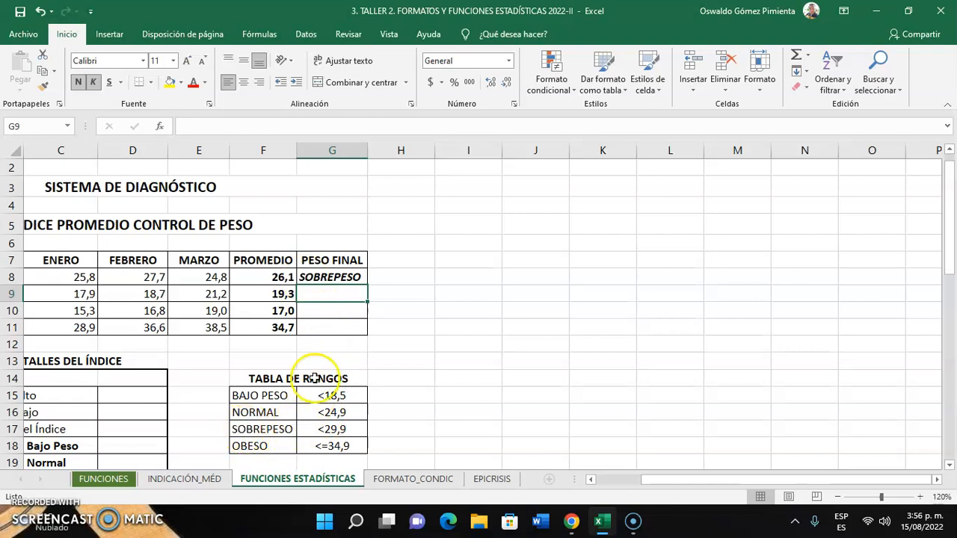
Step: Examine the nested SI formula in G8 against the average in F8 and the limits in TABLA DE RANGOS
{"action": "left_click", "coordinate": [331, 434]}
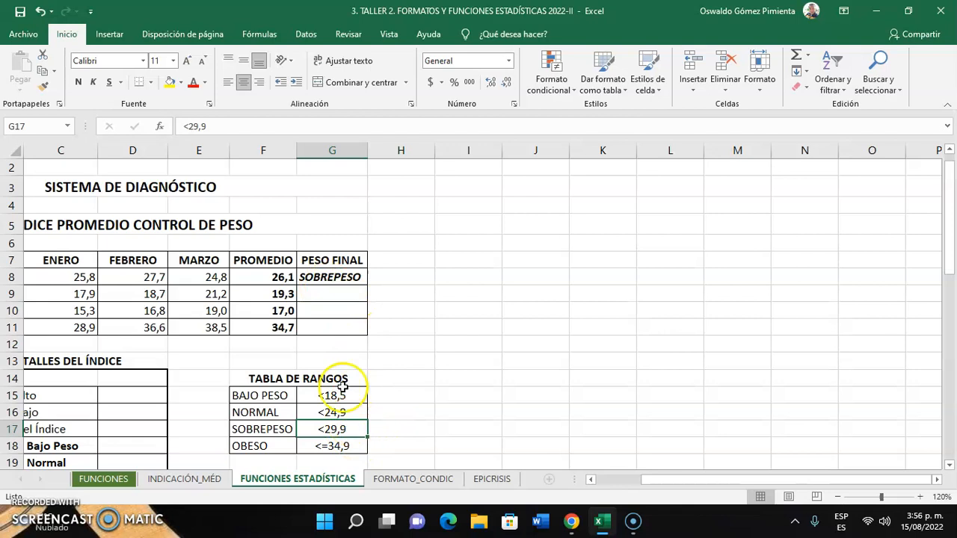
{"action": "left_click", "coordinate": [320, 274]}
{"action": "double_click", "coordinate": [320, 274]}
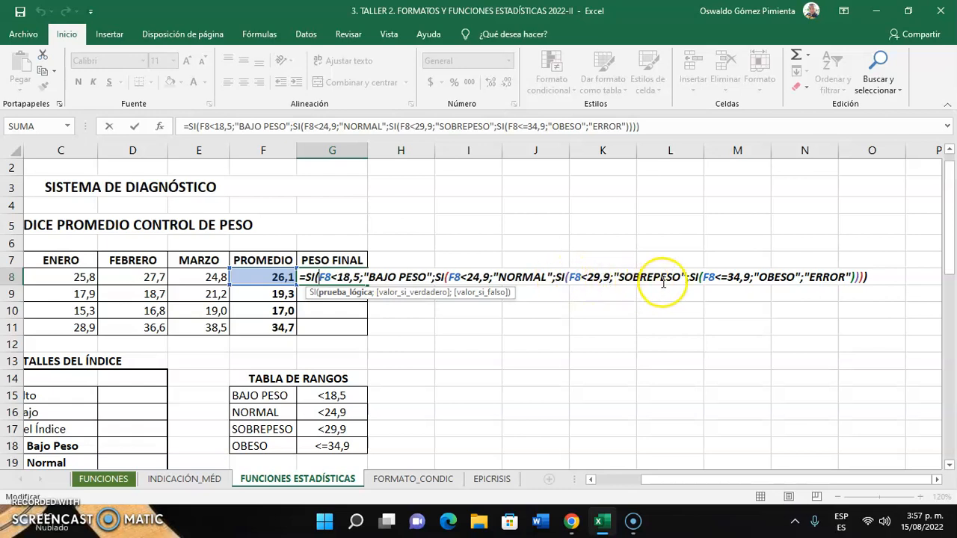
{"action": "key", "text": "Return"}
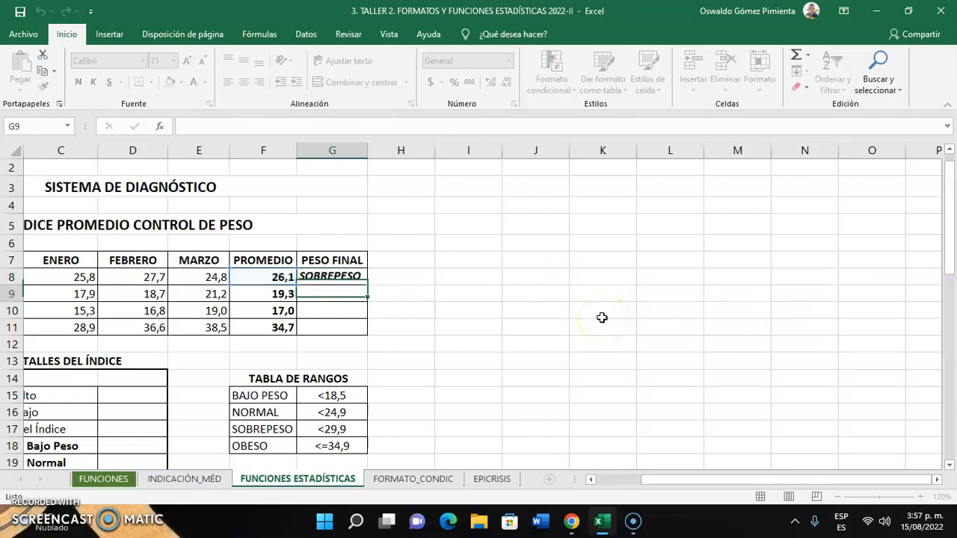
{"action": "left_click", "coordinate": [341, 277]}
{"action": "double_click", "coordinate": [340, 277]}
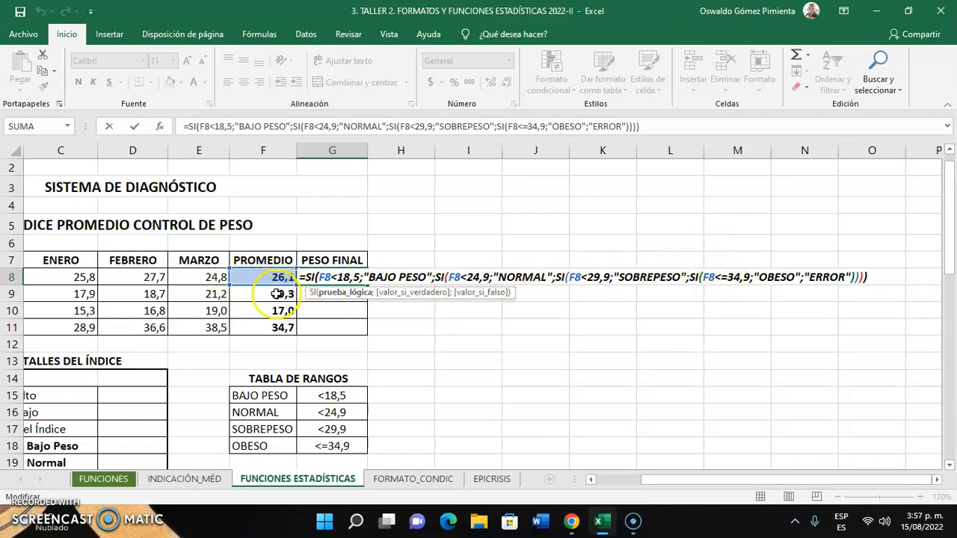
{"action": "left_click", "coordinate": [591, 480]}
{"action": "left_click", "coordinate": [591, 480]}
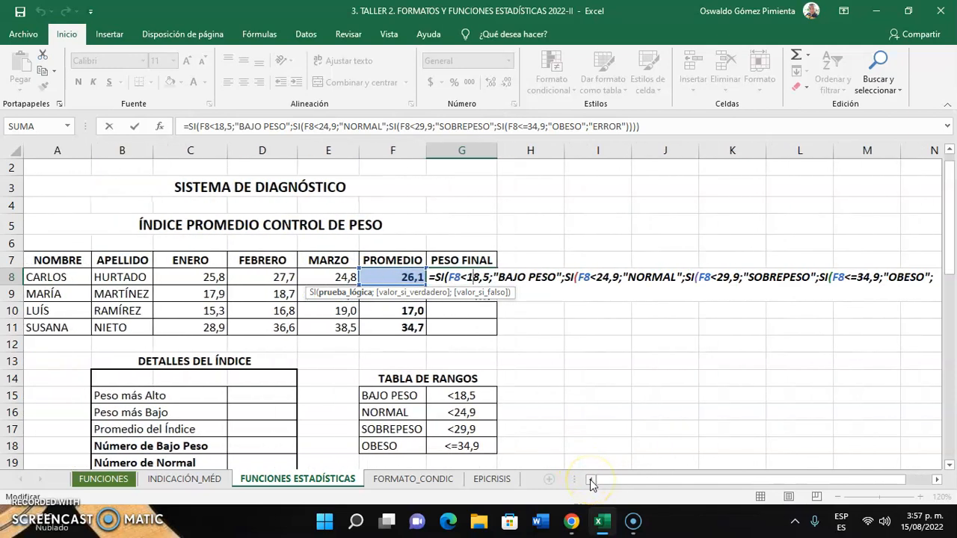
{"action": "left_click", "coordinate": [938, 480]}
{"action": "left_click", "coordinate": [938, 480]}
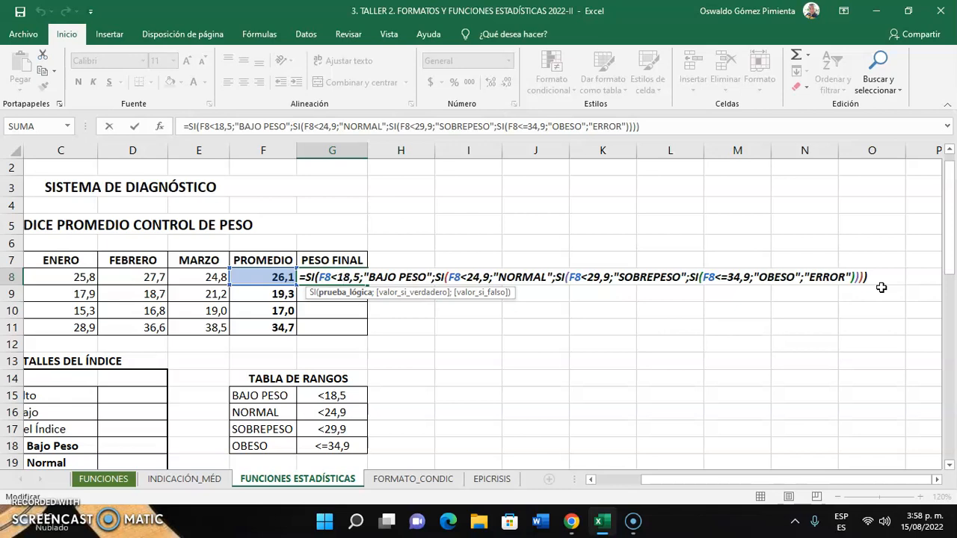
{"action": "key", "text": "Return"}
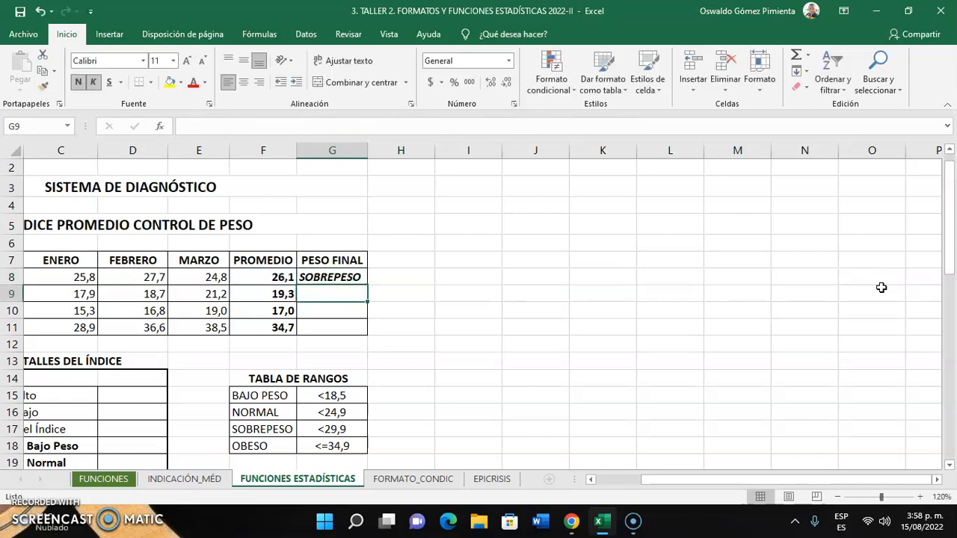
Step: Fill the PESO FINAL formula from G8 down through G11 for the remaining people
{"action": "left_click", "coordinate": [317, 277]}
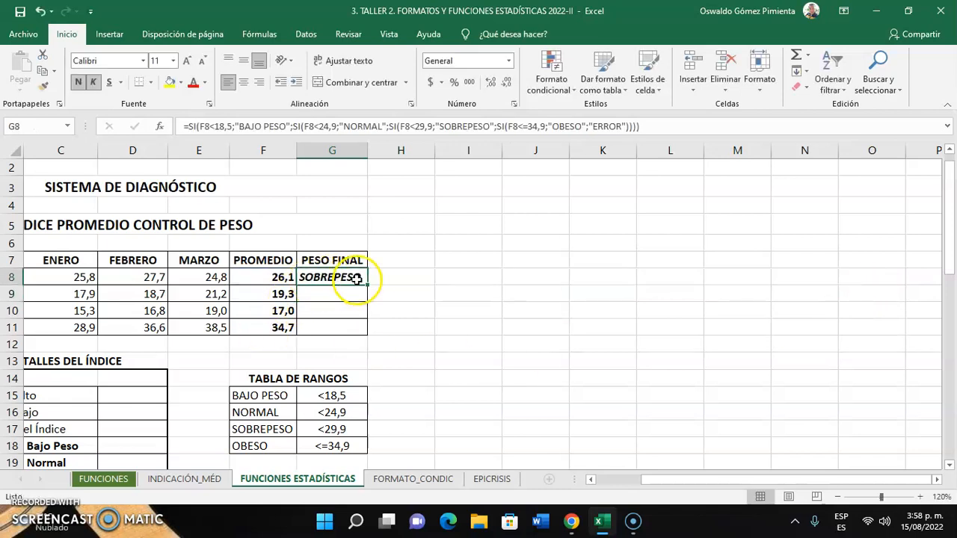
{"action": "left_click_drag", "start_coordinate": [368, 284], "coordinate": [362, 331]}
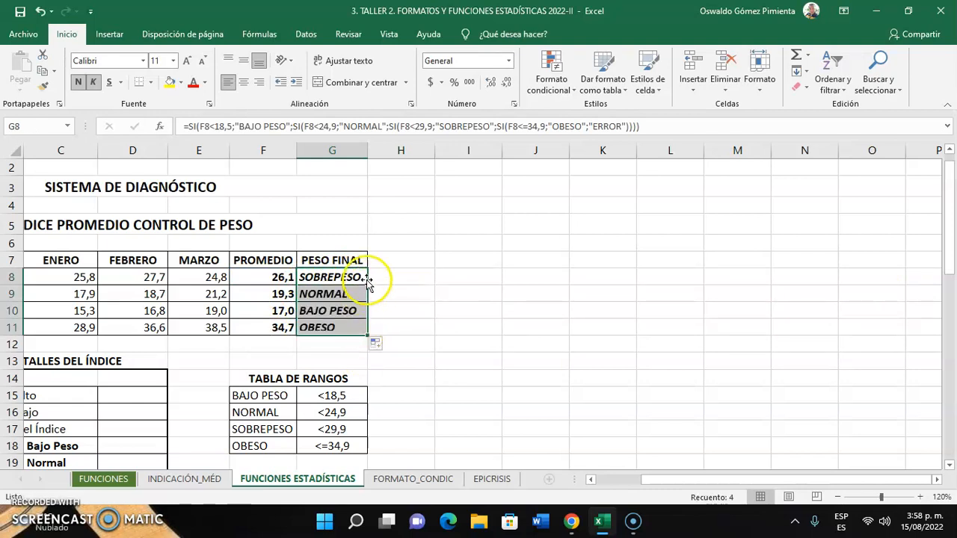
{"action": "left_click", "coordinate": [338, 310]}
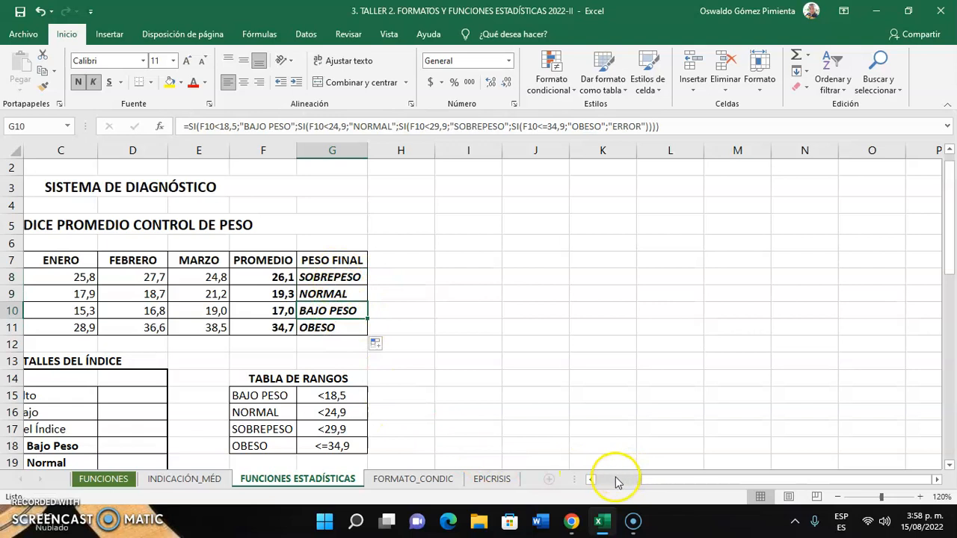
Step: Review the classification formulas in G9 and G8 and the rows of the DETALLES DEL ÍNDICE table
{"action": "left_click", "coordinate": [591, 479]}
{"action": "left_click", "coordinate": [408, 293]}
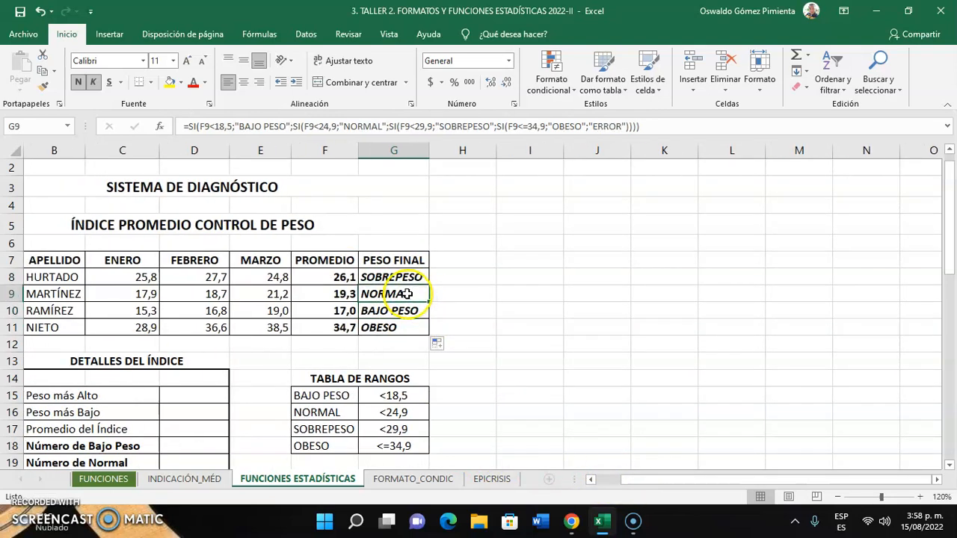
{"action": "double_click", "coordinate": [408, 277]}
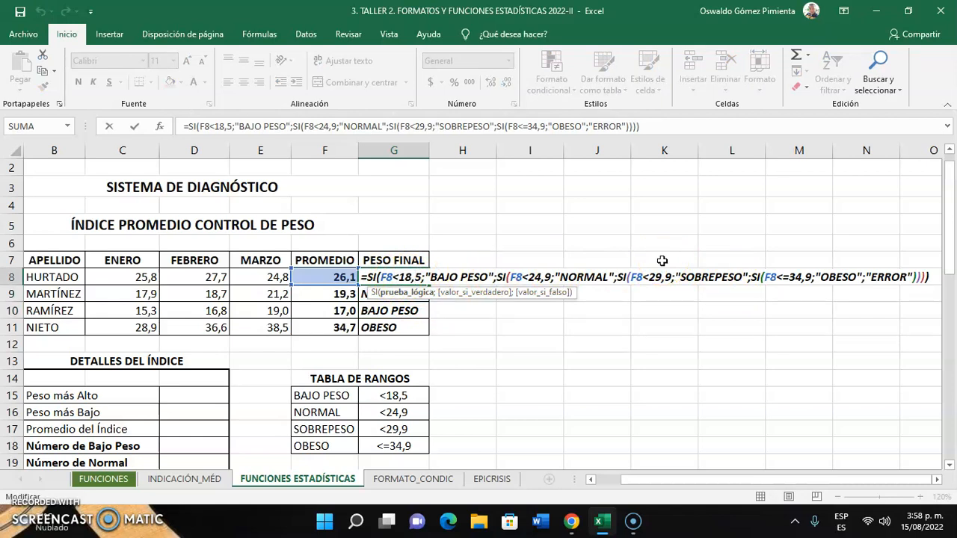
{"action": "left_click_drag", "start_coordinate": [948, 243], "coordinate": [946, 252]}
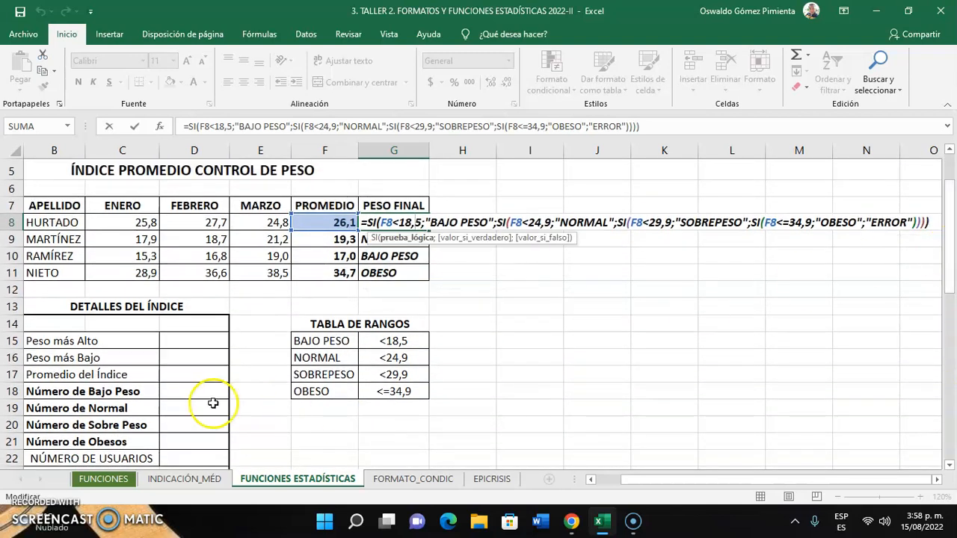
{"action": "left_click", "coordinate": [590, 479]}
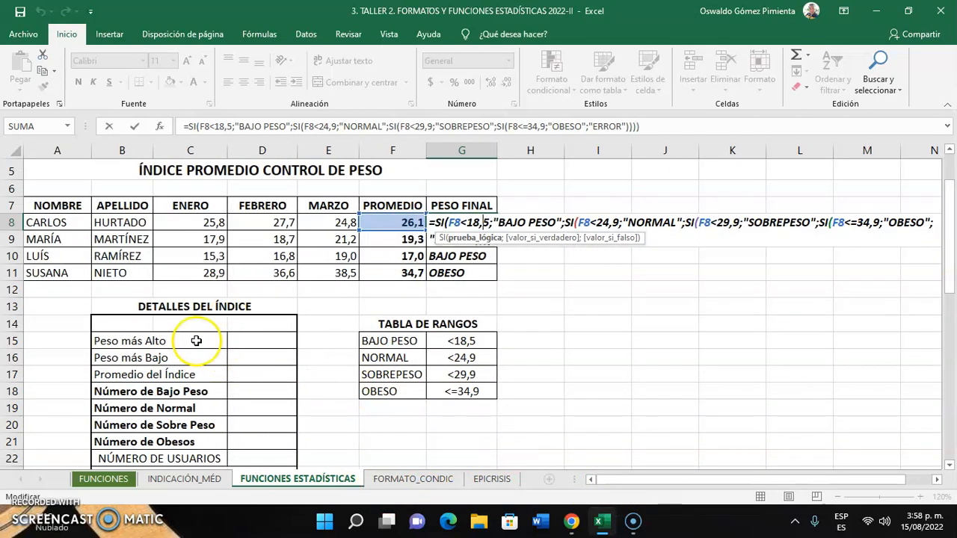